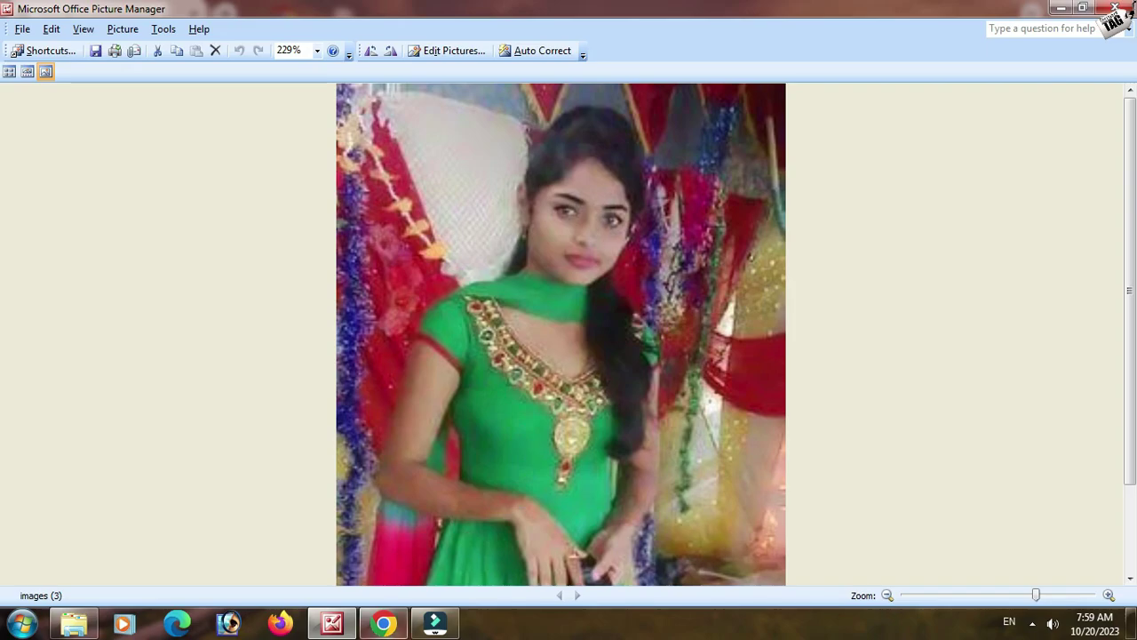
- Switch between Chrome and the images (3) photo shown at 229% in Picture Manager
{"action": "left_click", "coordinate": [384, 623]}
{"action": "left_click", "coordinate": [332, 624]}
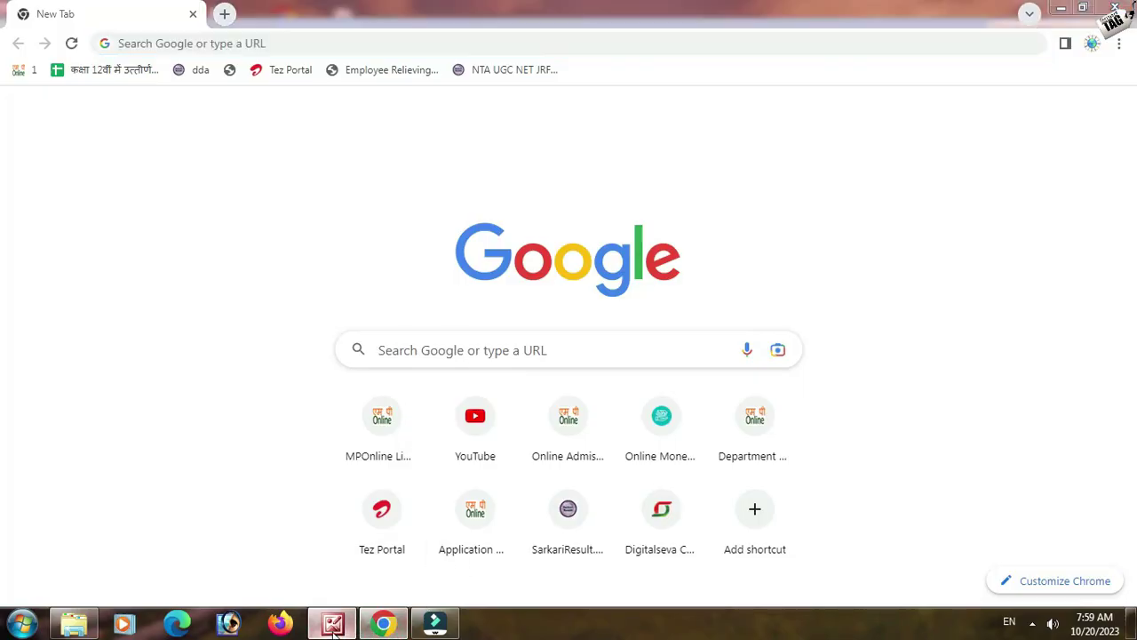
- Google 'photo quality increase online' and open Cutout.Pro's AI Image Enhancer result
{"action": "left_click", "coordinate": [384, 623]}
{"action": "left_click", "coordinate": [448, 45]}
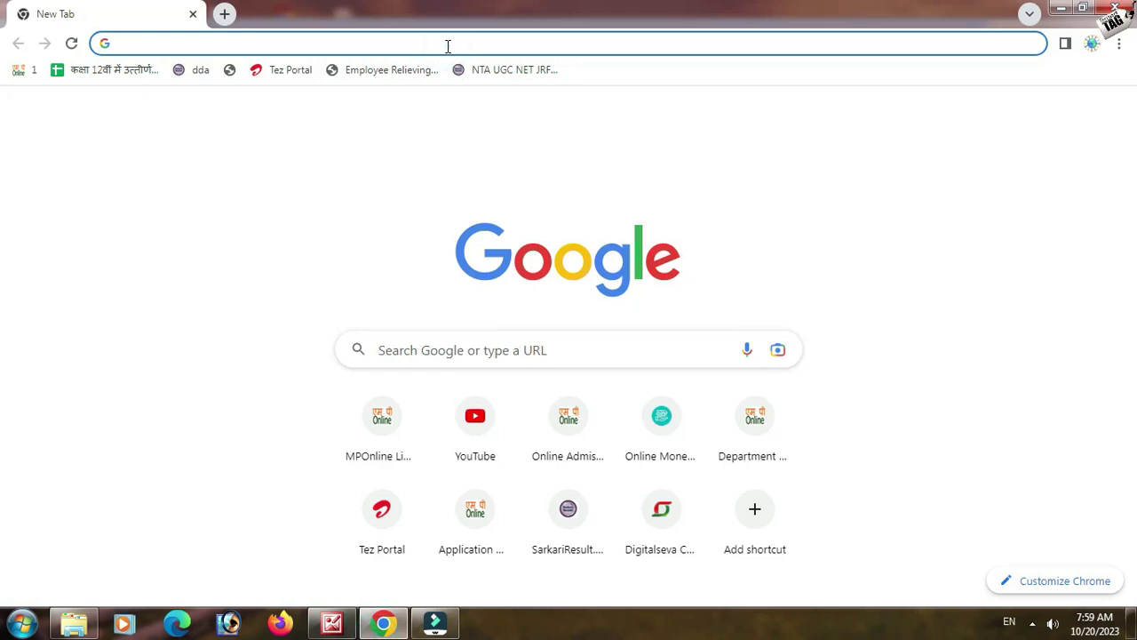
{"action": "type", "text": "phot"}
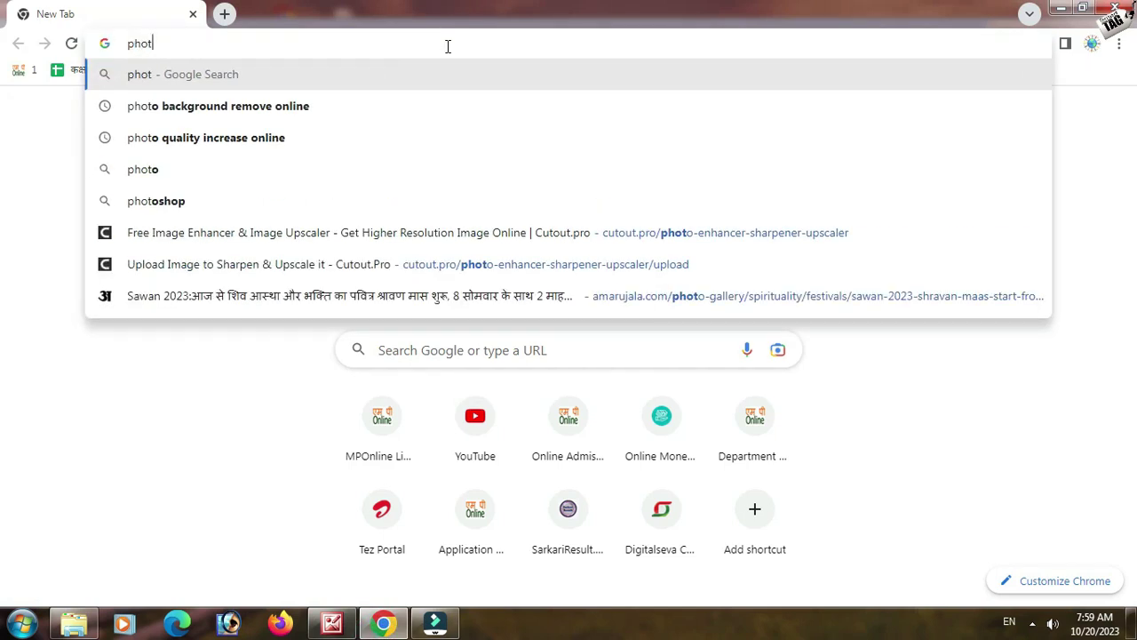
{"action": "key", "text": "Down"}
{"action": "key", "text": "Down"}
{"action": "key", "text": "Return"}
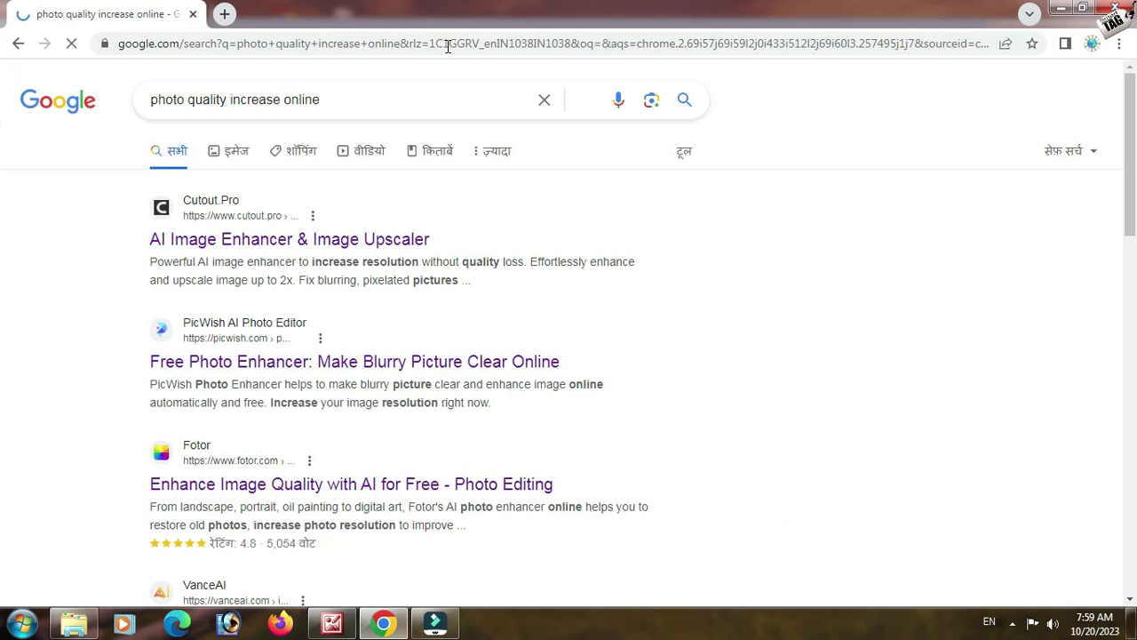
{"action": "left_click", "coordinate": [307, 240]}
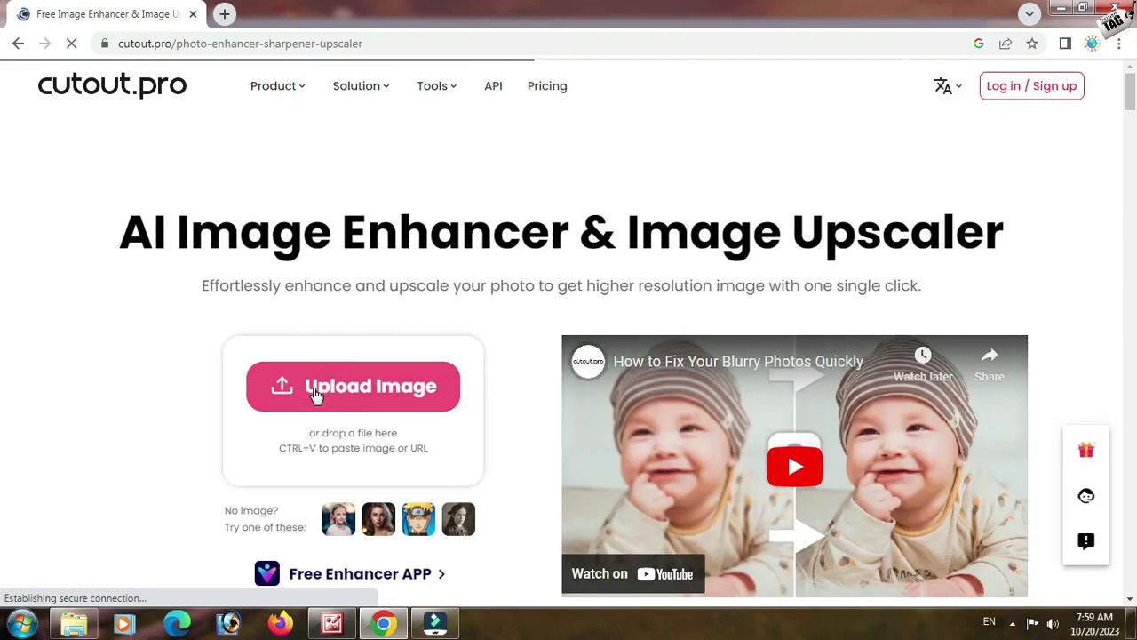
- Upload images (3) from Desktop > bce > My Documents > My Bluetooth to the Photo Enhancer
{"action": "left_click", "coordinate": [324, 398]}
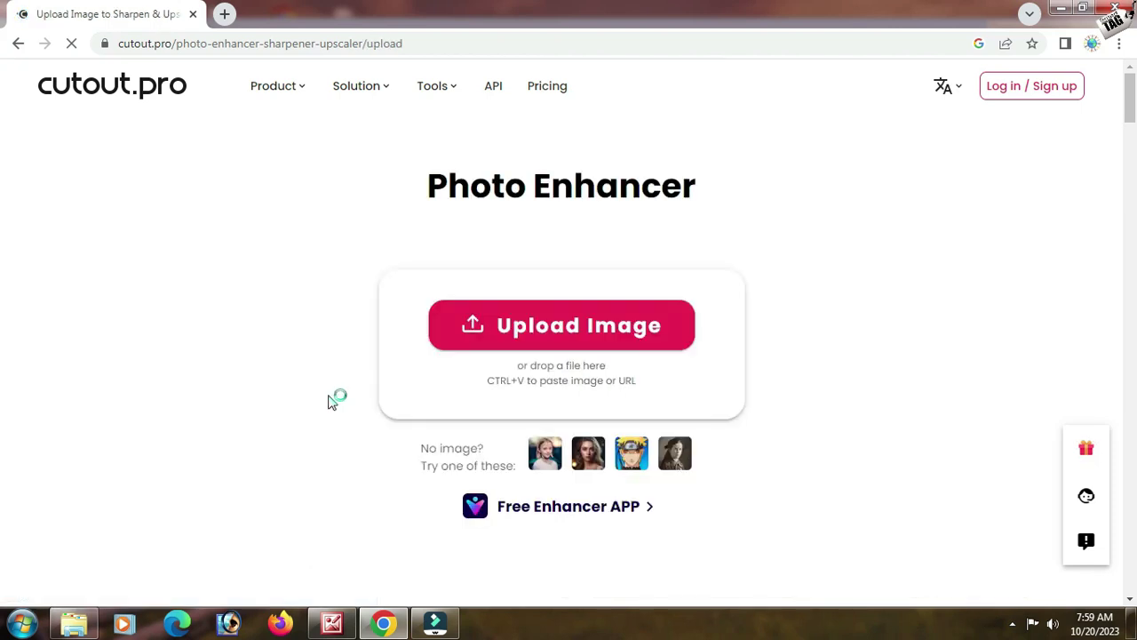
{"action": "left_click", "coordinate": [507, 337]}
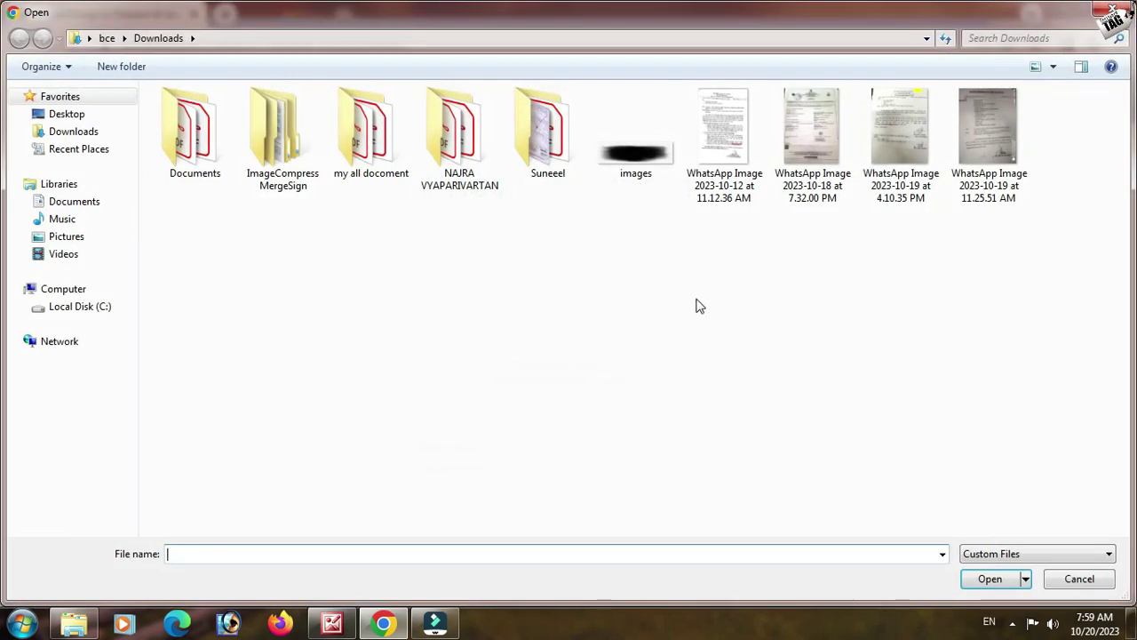
{"action": "left_click", "coordinate": [87, 131]}
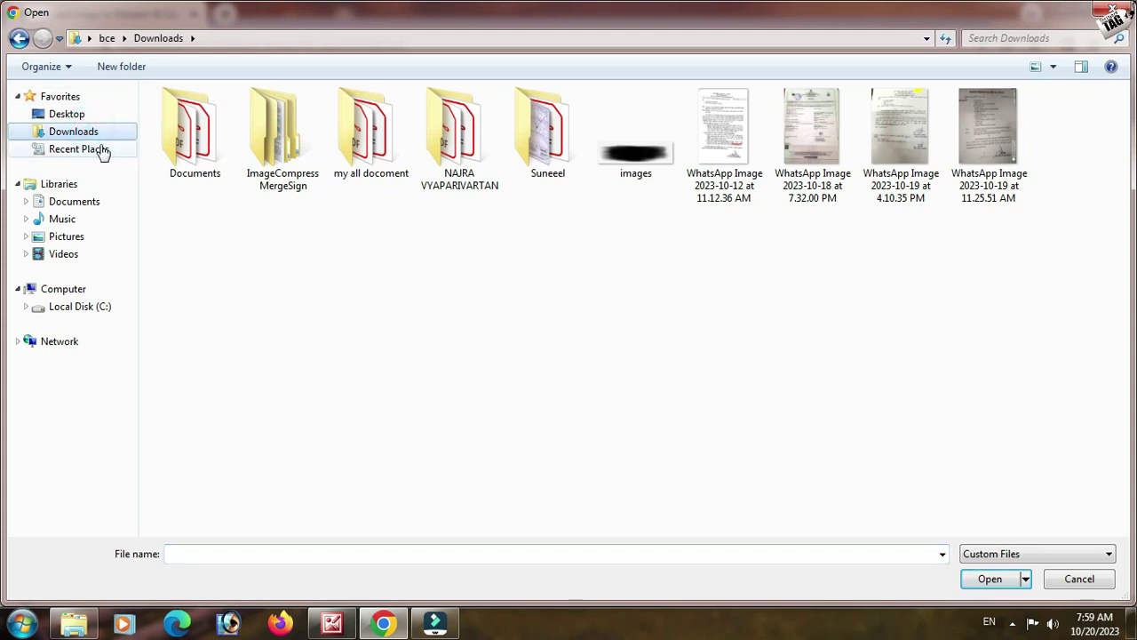
{"action": "left_click", "coordinate": [76, 115]}
{"action": "left_click", "coordinate": [78, 131]}
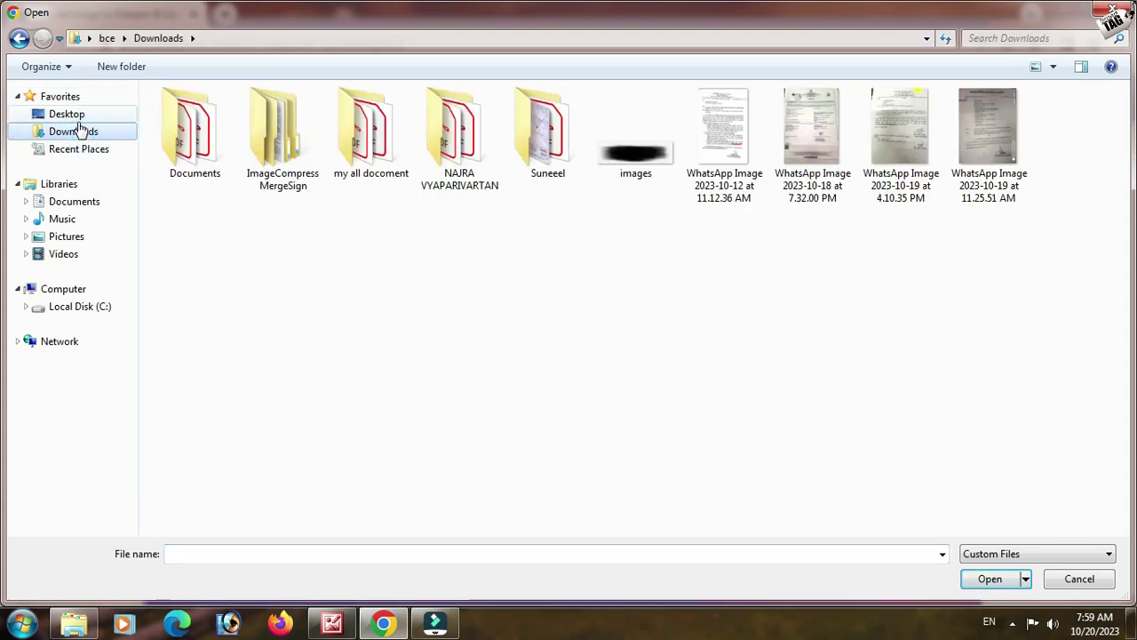
{"action": "left_click", "coordinate": [69, 113]}
{"action": "double_click", "coordinate": [494, 122]}
{"action": "left_click", "coordinate": [561, 149]}
{"action": "double_click", "coordinate": [562, 149]}
{"action": "double_click", "coordinate": [322, 145]}
{"action": "left_click", "coordinate": [213, 135]}
{"action": "left_click", "coordinate": [1004, 581]}
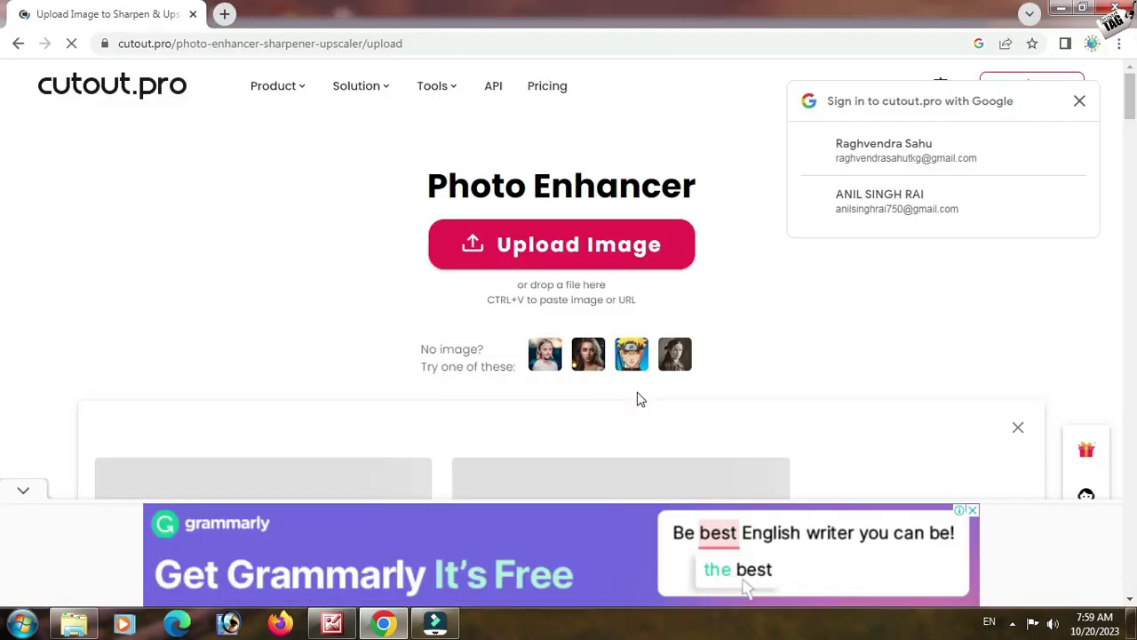
- Download the free 642 x 874 enhanced preview as images (3).png and show it in its folder
{"action": "left_click", "coordinate": [1079, 102]}
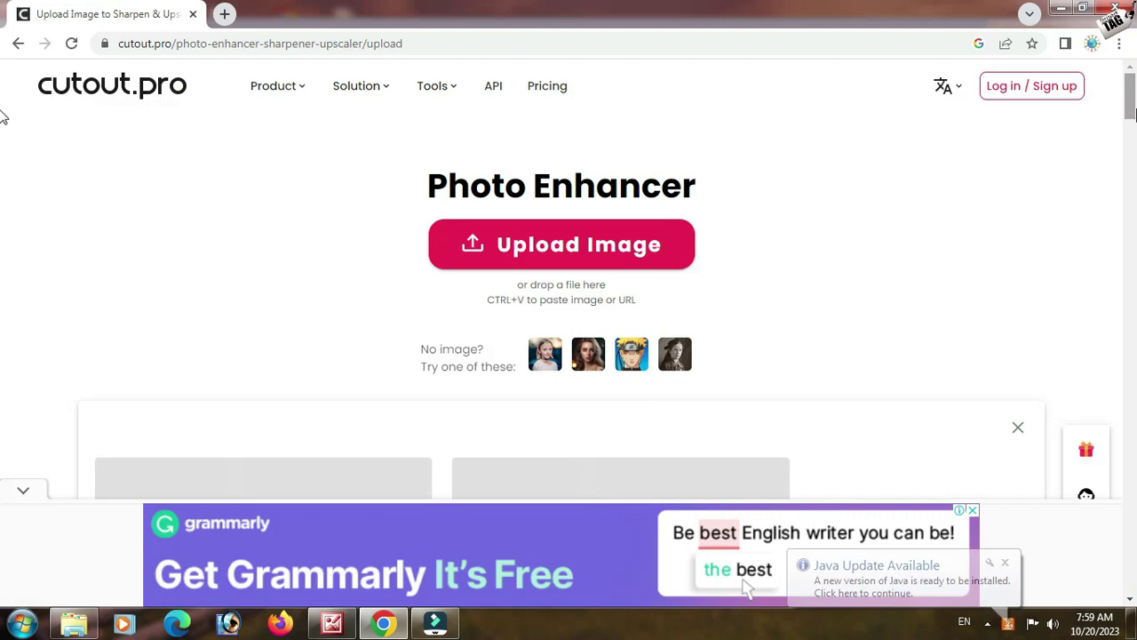
{"action": "scroll", "coordinate": [2, 120], "scroll_direction": "down", "scroll_amount": 1}
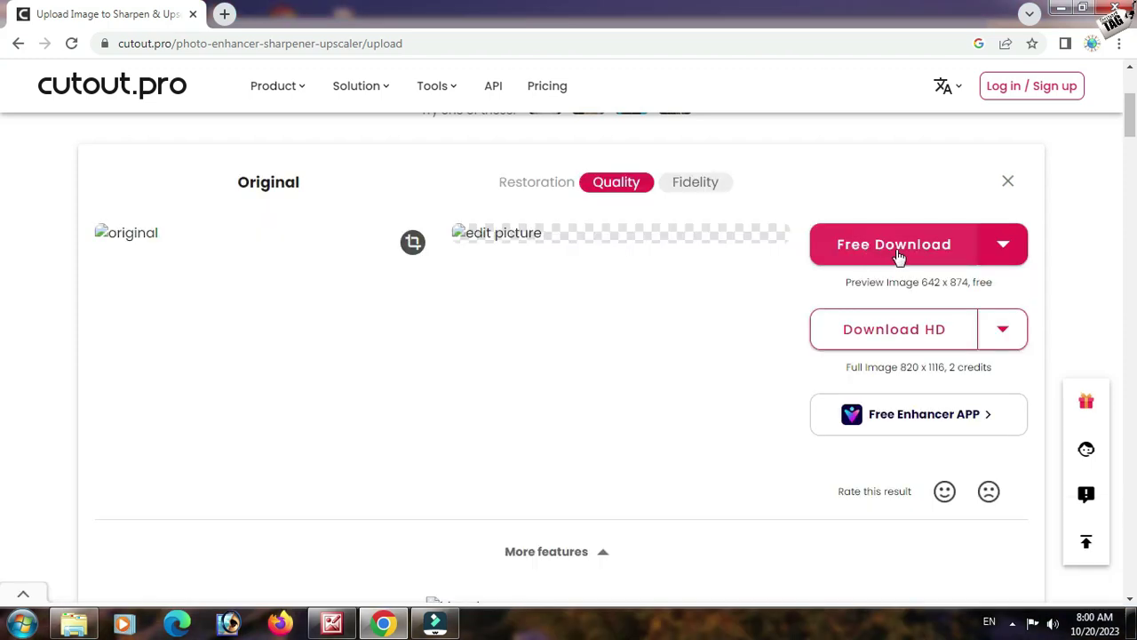
{"action": "left_click", "coordinate": [896, 254]}
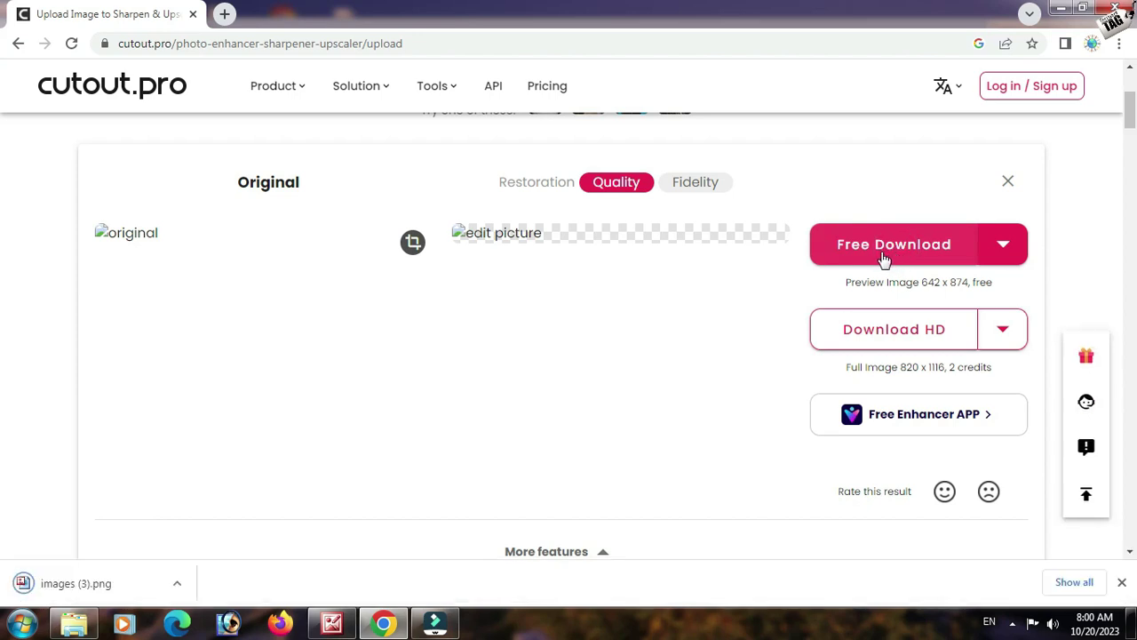
{"action": "right_click", "coordinate": [101, 586]}
{"action": "left_click", "coordinate": [142, 545]}
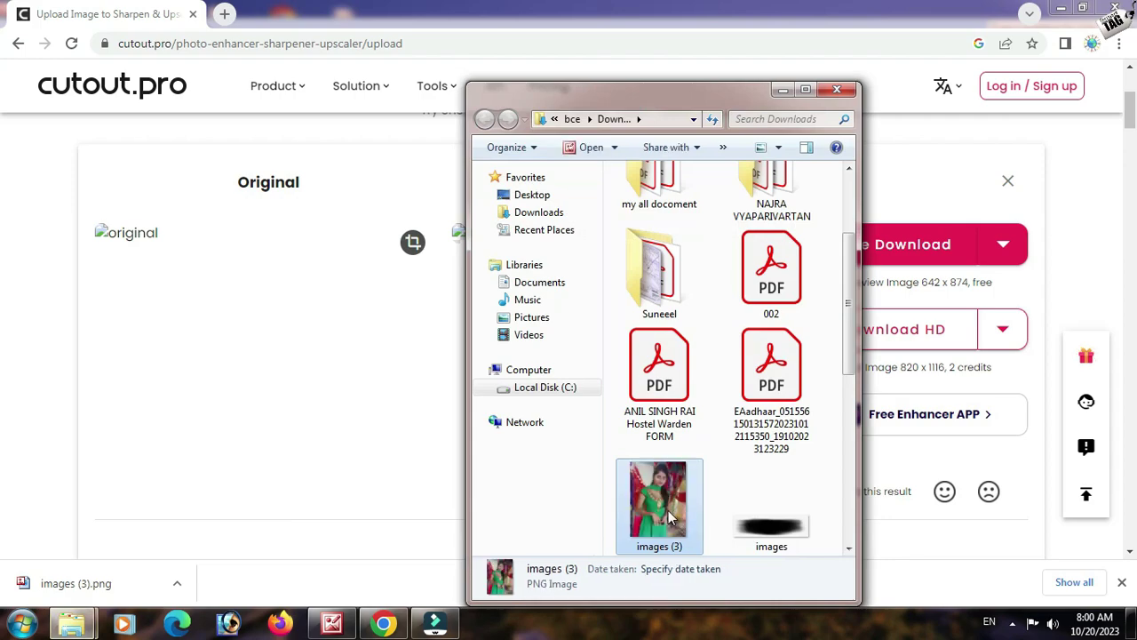
- Preview the downloaded images (3), zooming in to check the enhanced face detail
{"action": "double_click", "coordinate": [668, 510]}
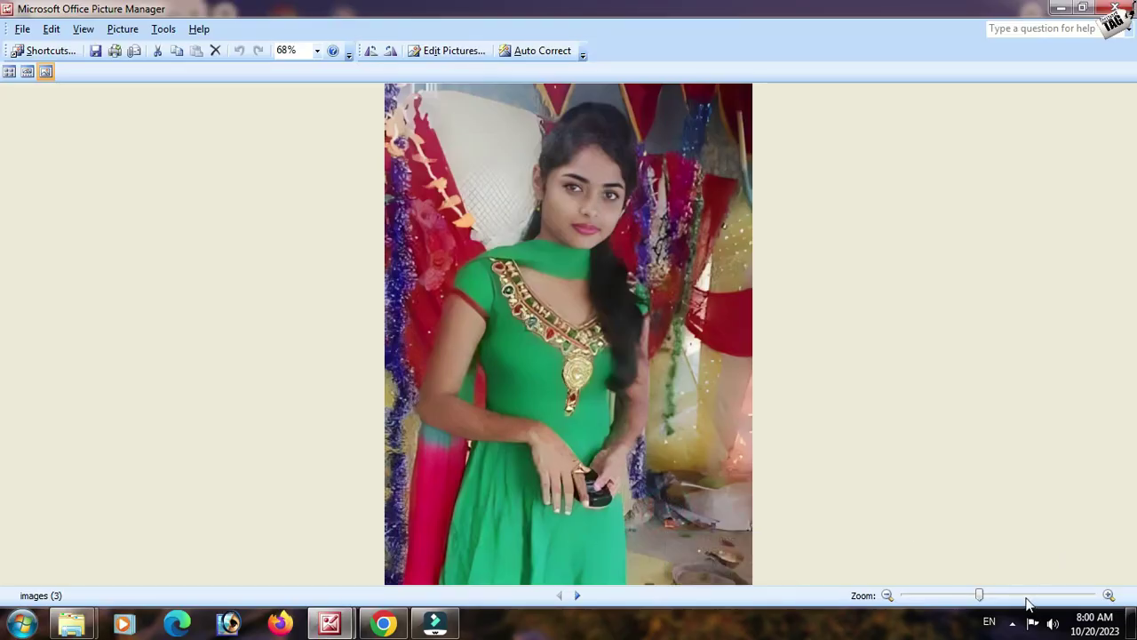
{"action": "left_click", "coordinate": [1015, 595]}
{"action": "scroll", "coordinate": [844, 337], "scroll_direction": "up", "scroll_amount": 3}
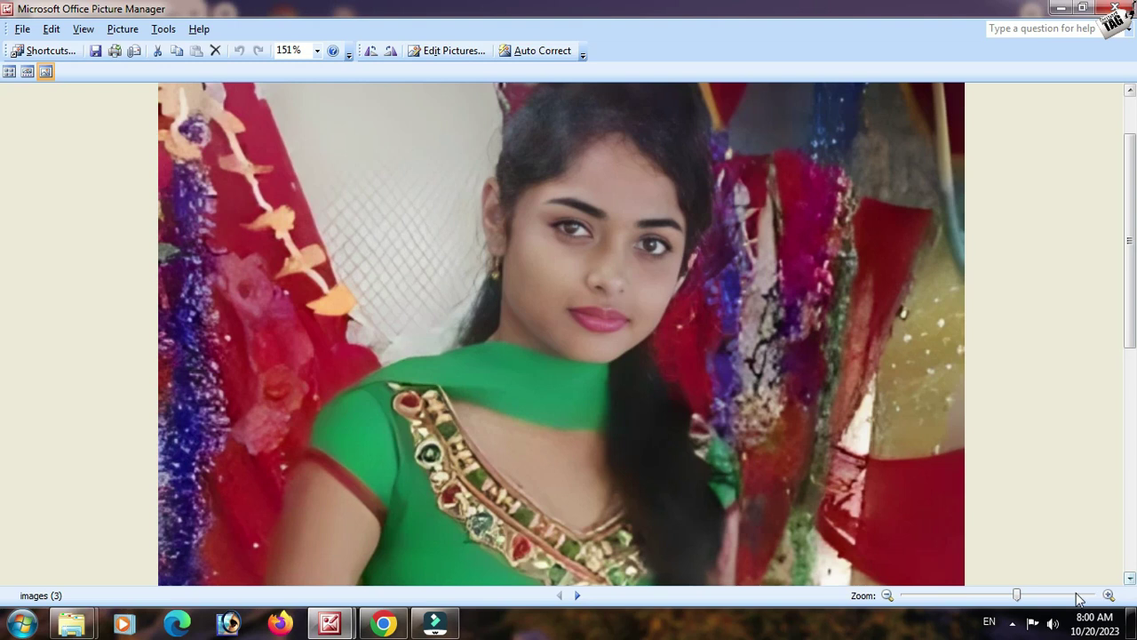
{"action": "left_click", "coordinate": [986, 596]}
{"action": "key", "text": "alt+F4"}
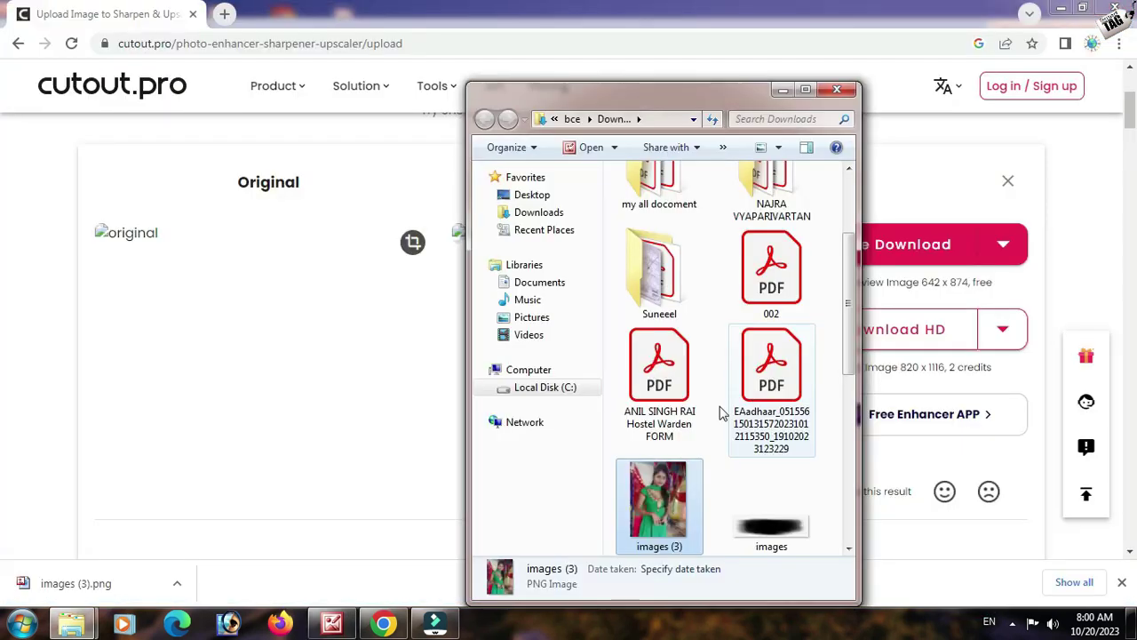
- Cut the downloaded images (3) and move to Desktop > bce > My Documents > My Bluetooth
{"action": "right_click", "coordinate": [675, 488]}
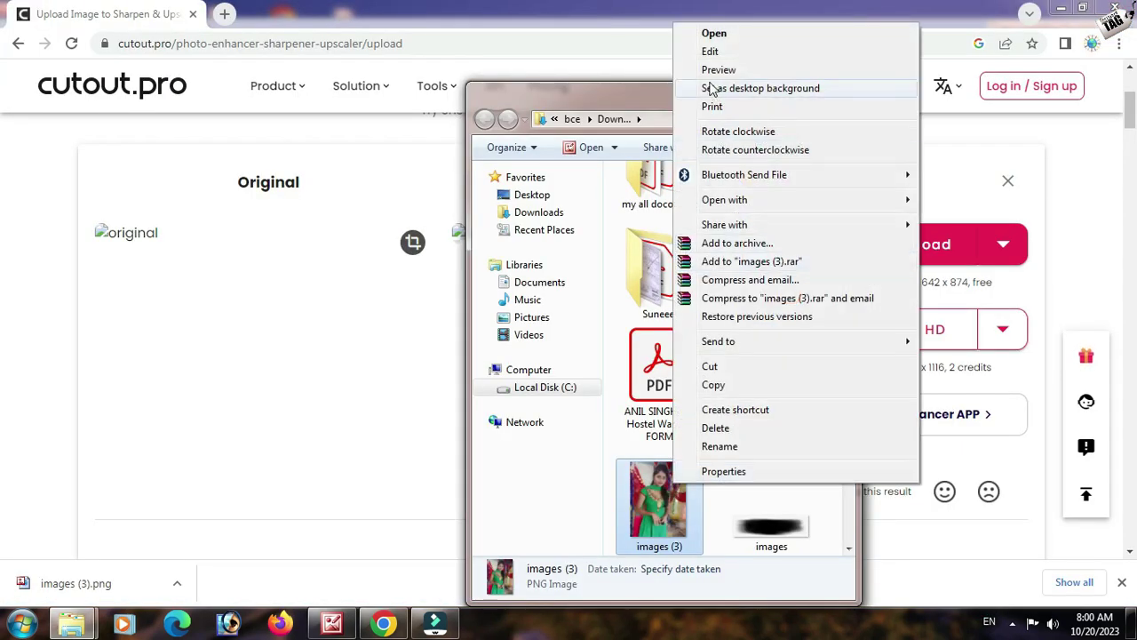
{"action": "left_click", "coordinate": [711, 366]}
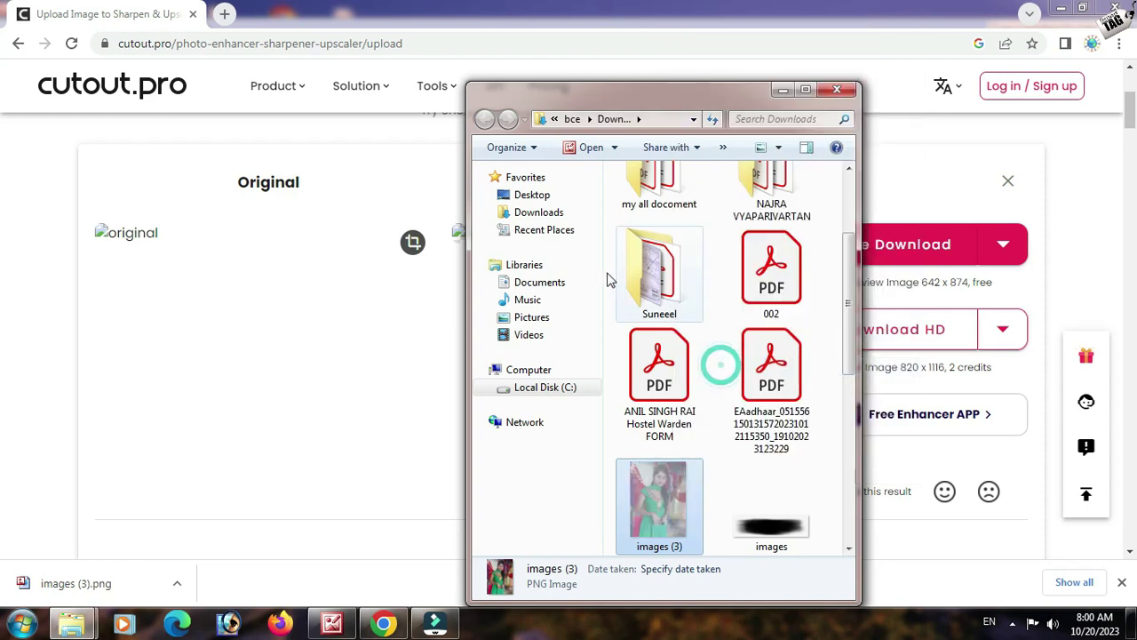
{"action": "left_click", "coordinate": [533, 201]}
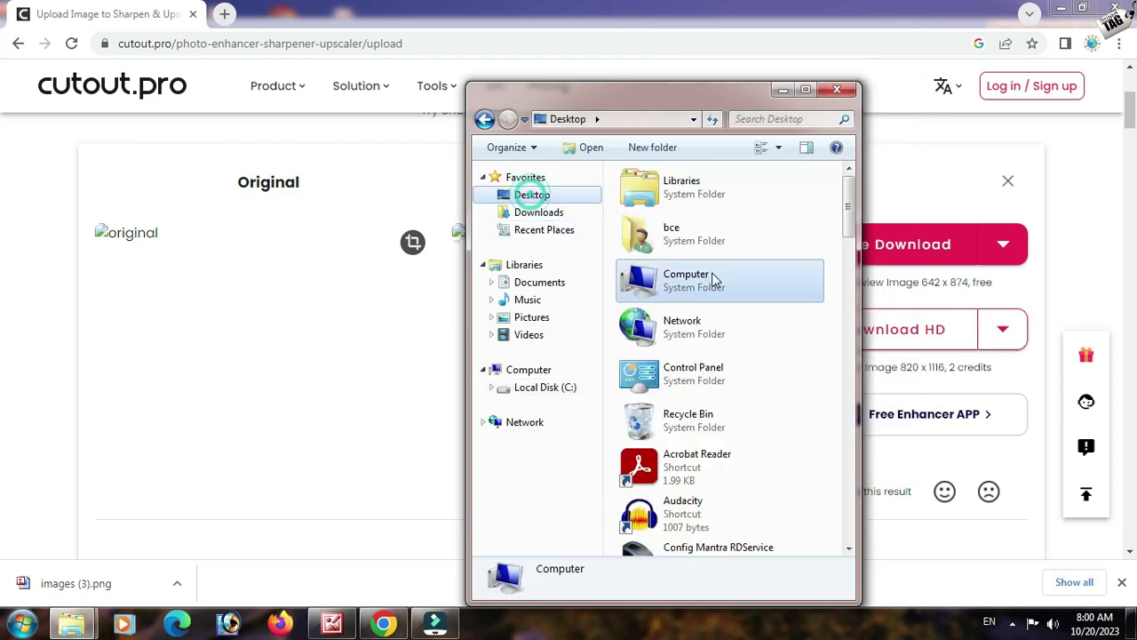
{"action": "double_click", "coordinate": [677, 238]}
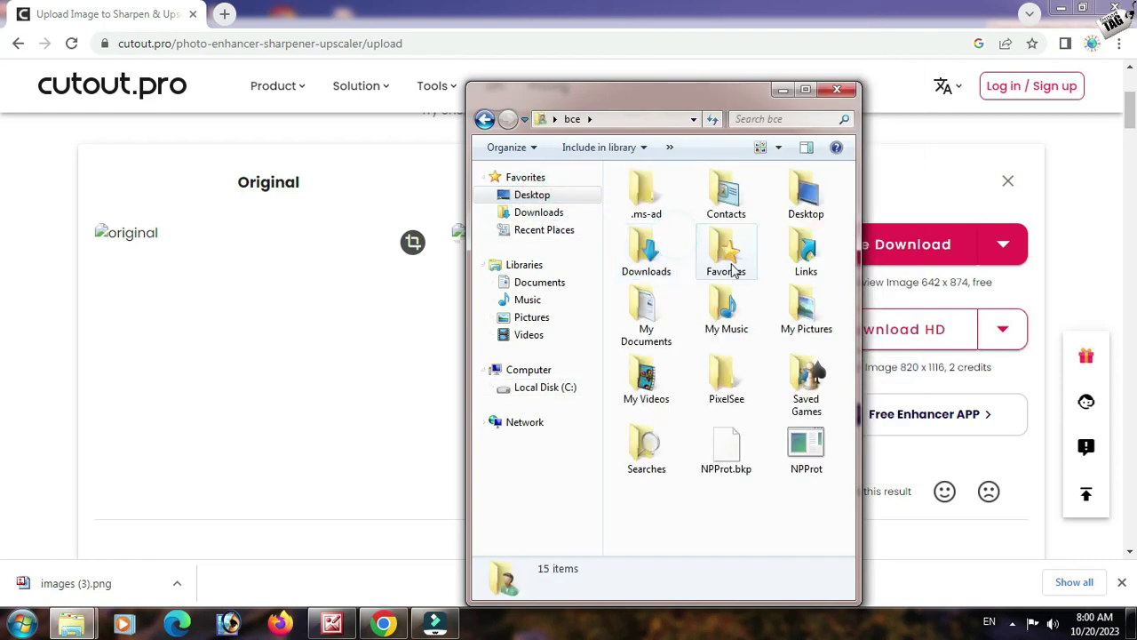
{"action": "double_click", "coordinate": [648, 315]}
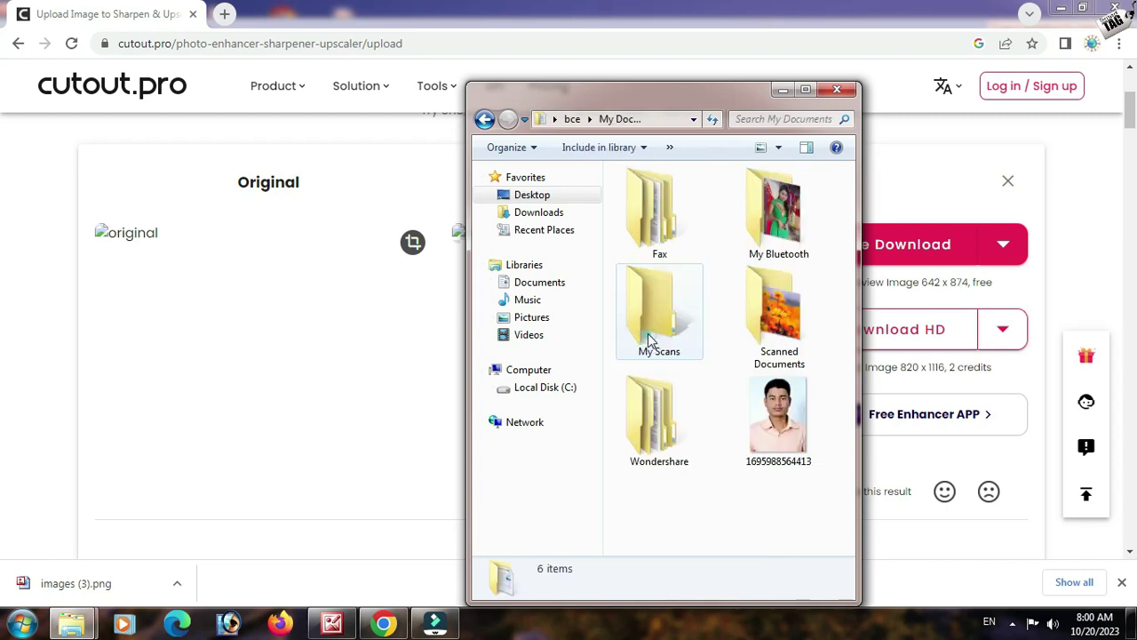
{"action": "double_click", "coordinate": [772, 229]}
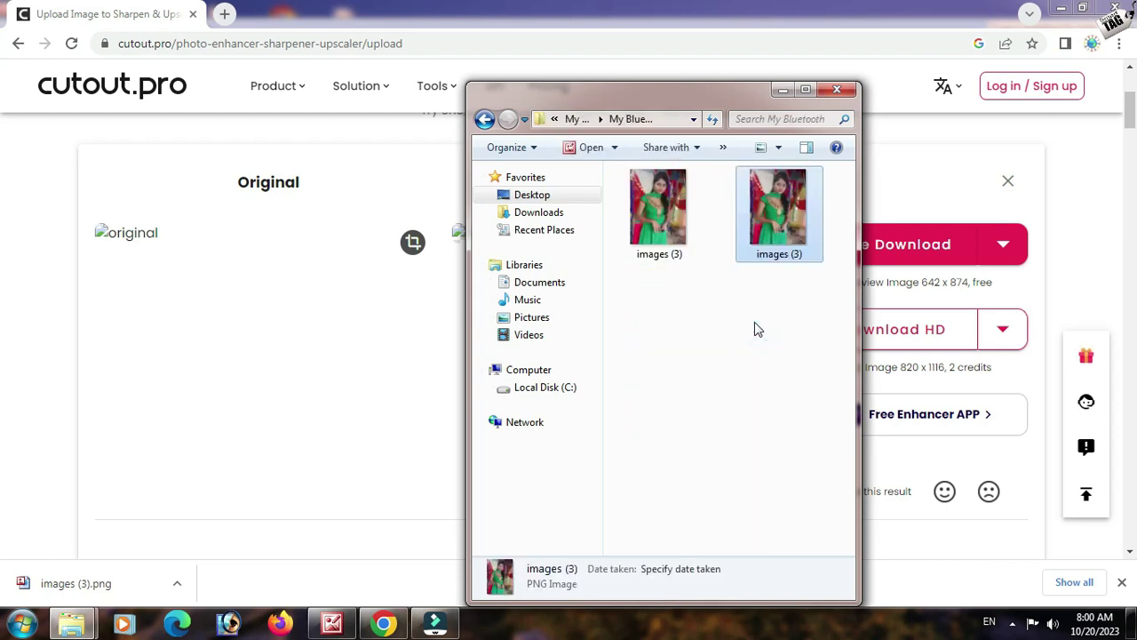
{"action": "right_click", "coordinate": [680, 206]}
- View the original images (3) at 229%, then the enhanced version at 100%
{"action": "left_click", "coordinate": [702, 193]}
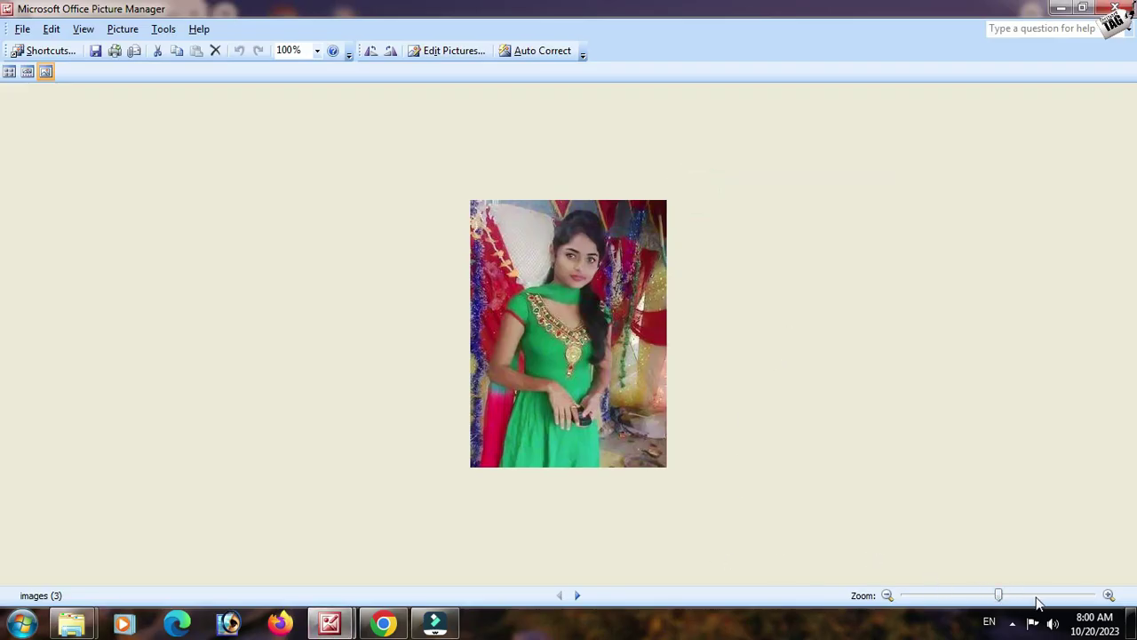
{"action": "left_click", "coordinate": [1037, 597]}
{"action": "scroll", "coordinate": [736, 233], "scroll_direction": "up", "scroll_amount": 2}
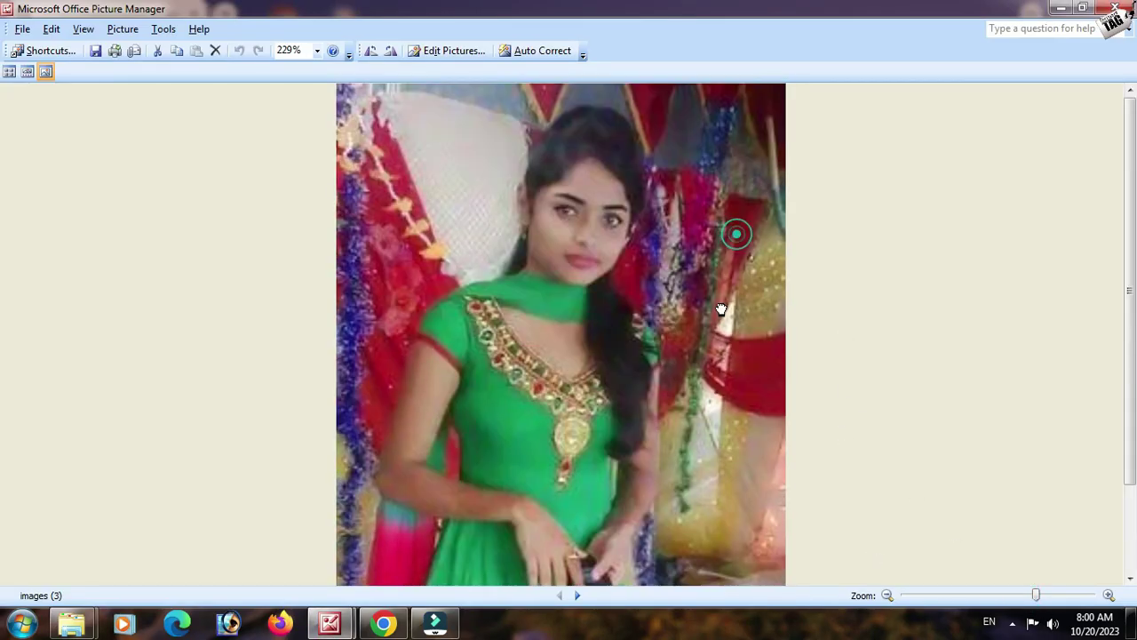
{"action": "left_click", "coordinate": [586, 598]}
{"action": "left_click", "coordinate": [575, 596]}
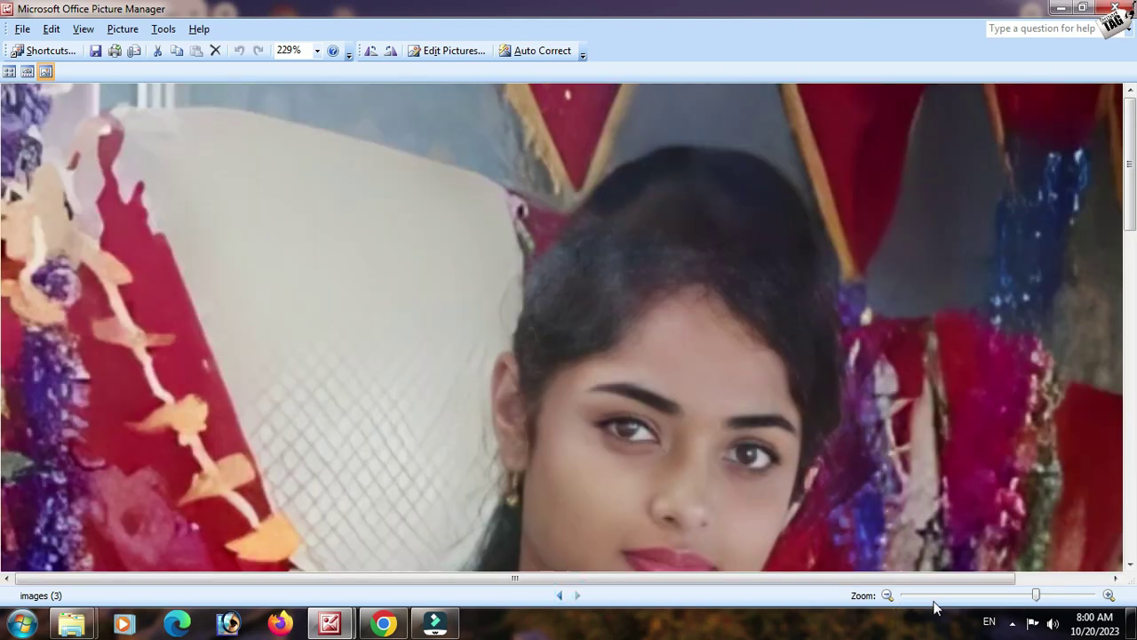
{"action": "left_click", "coordinate": [1013, 595]}
{"action": "left_click", "coordinate": [832, 418]}
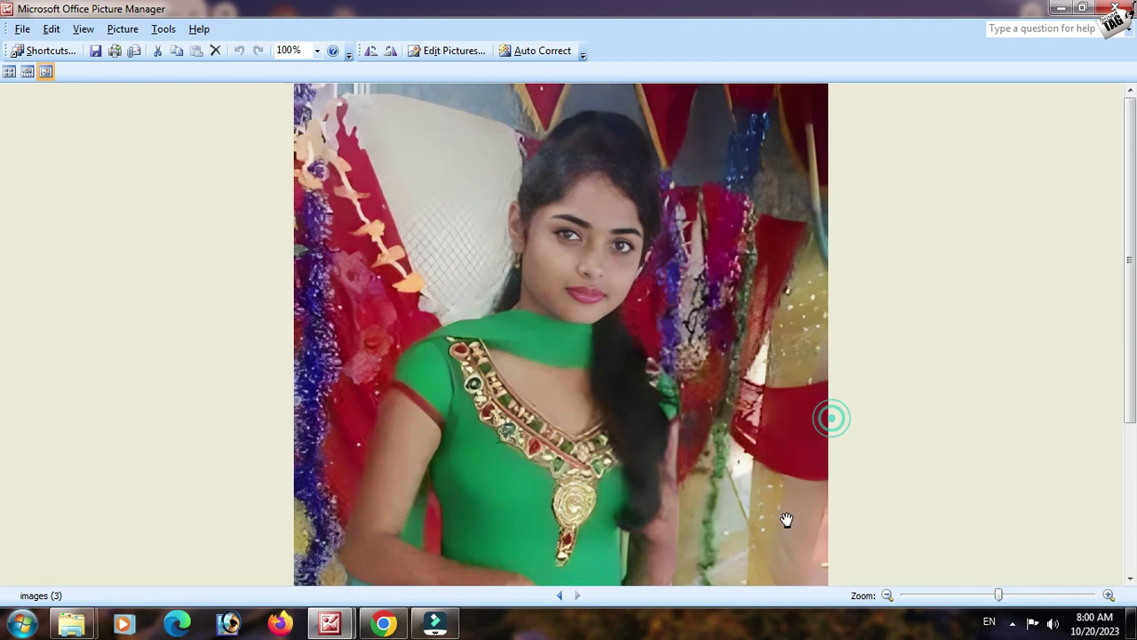
- Compare detail between both versions, then select the enhanced images (3) PNG in Explorer
{"action": "left_click", "coordinate": [560, 594]}
{"action": "left_click", "coordinate": [1026, 594]}
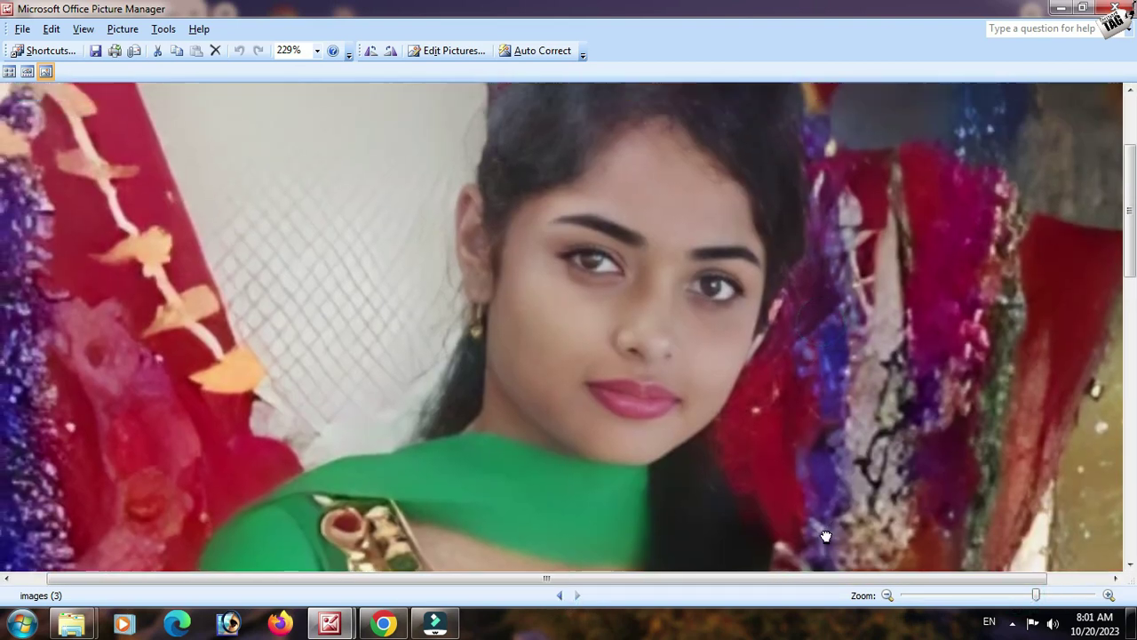
{"action": "left_click", "coordinate": [559, 594]}
{"action": "left_click", "coordinate": [1070, 595]}
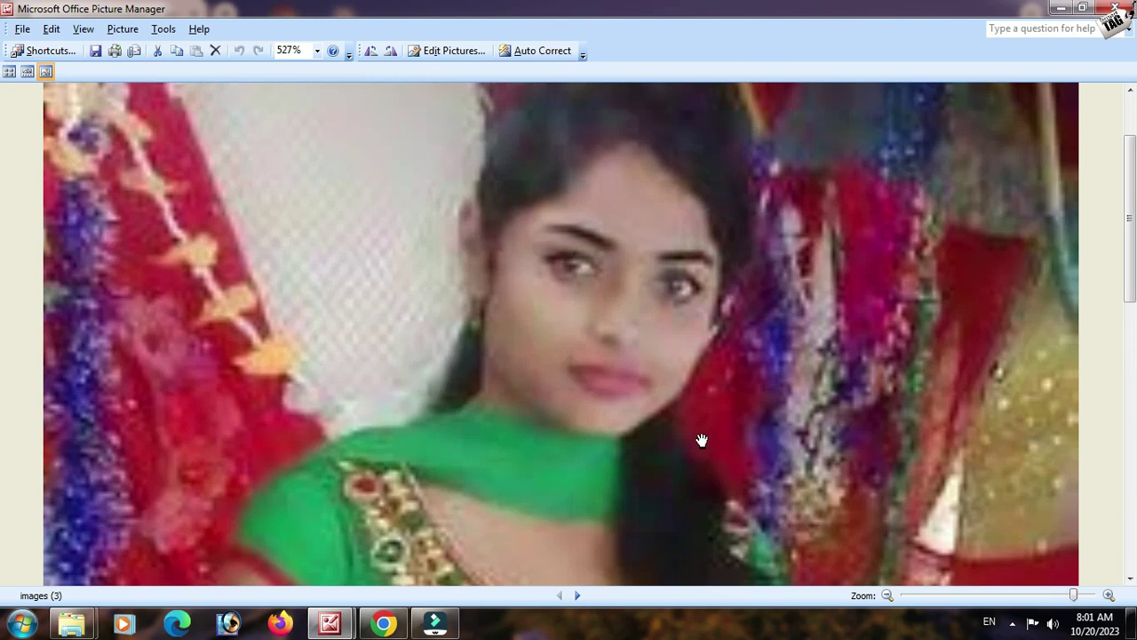
{"action": "left_click", "coordinate": [578, 594]}
{"action": "left_click", "coordinate": [1022, 594]}
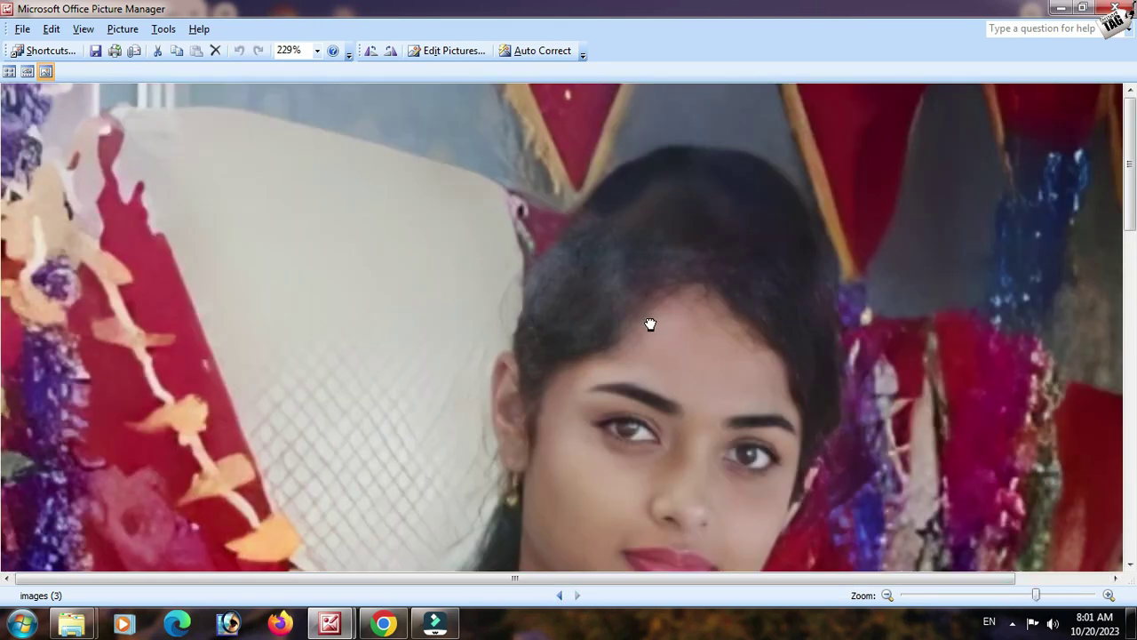
{"action": "scroll", "coordinate": [693, 346], "scroll_direction": "down", "scroll_amount": 3}
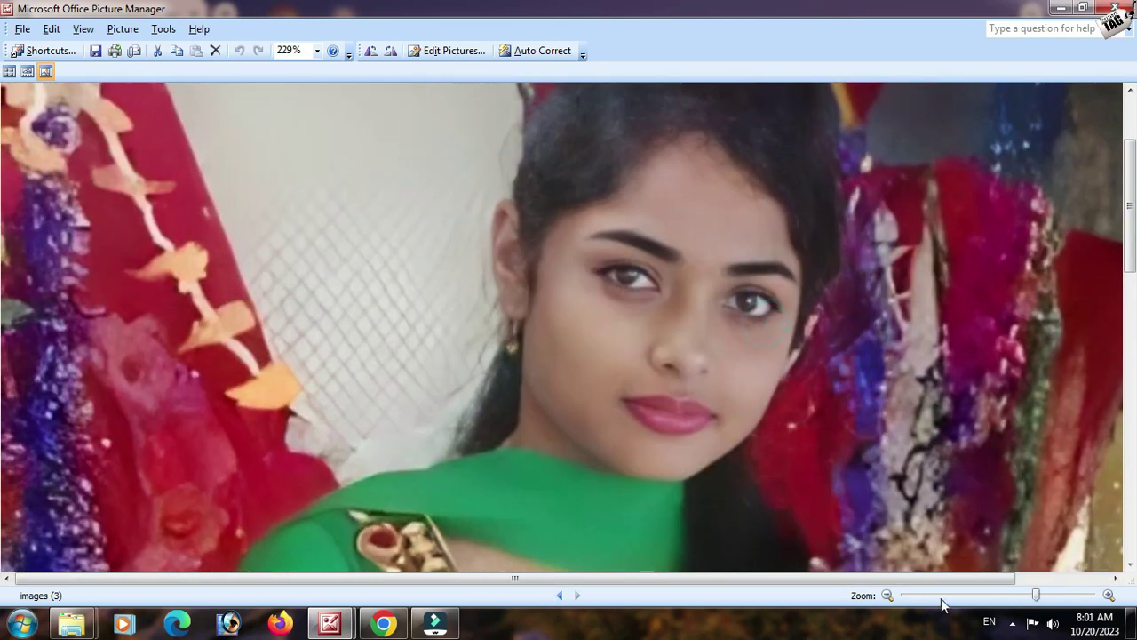
{"action": "left_click", "coordinate": [970, 594]}
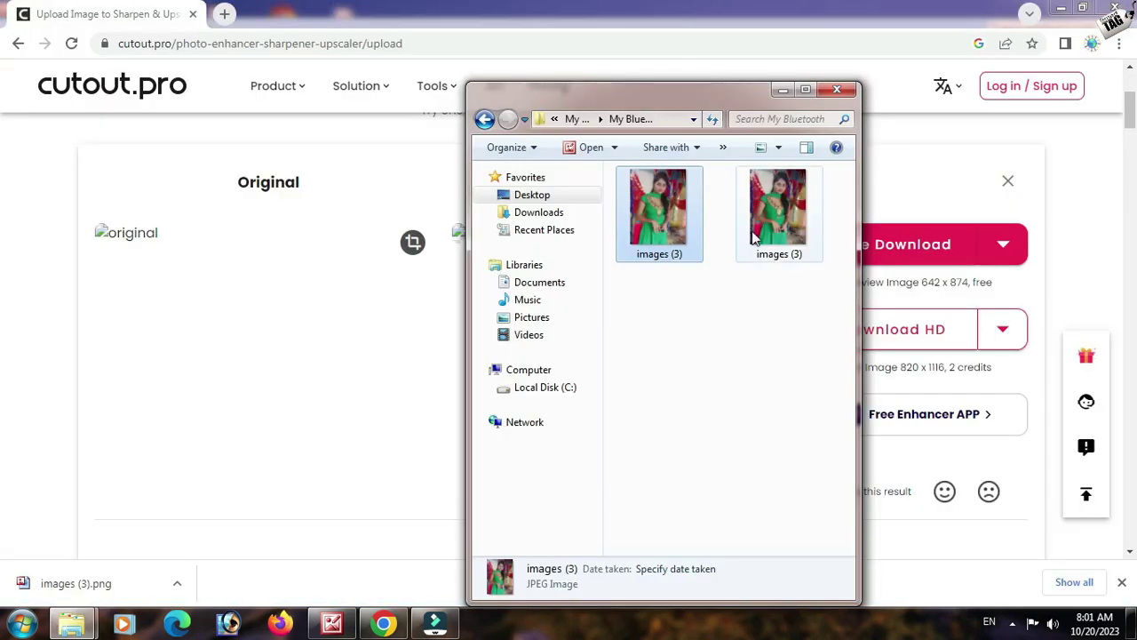
{"action": "left_click", "coordinate": [755, 254]}
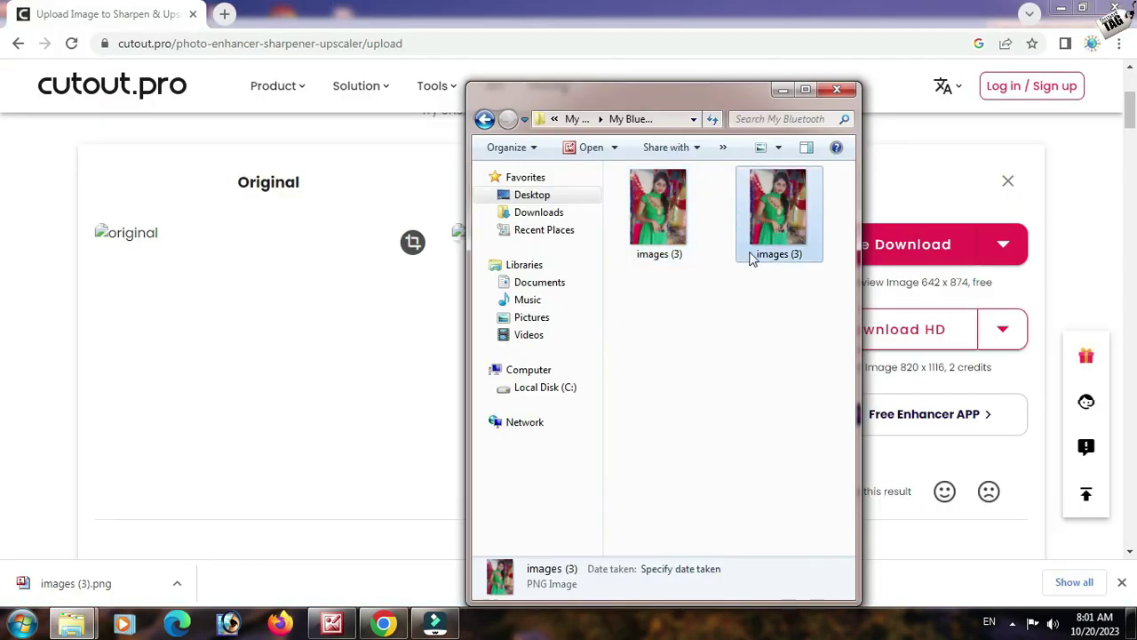
- Drag the enhanced images (3) PNG into Photoshop and maximise its document window
{"action": "left_click", "coordinate": [229, 622]}
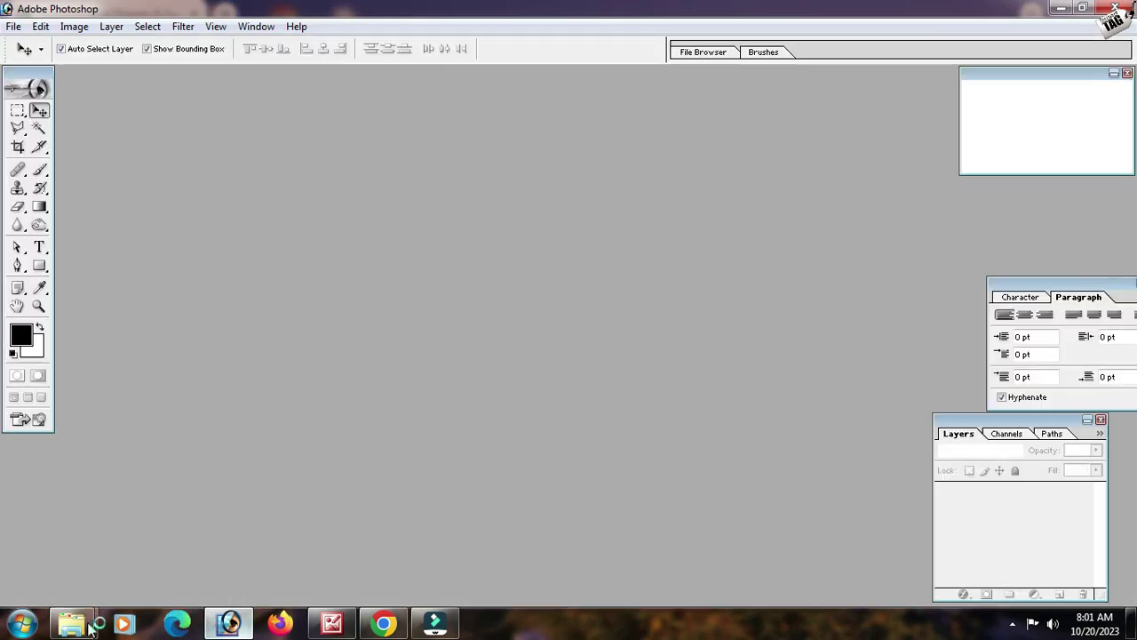
{"action": "left_click", "coordinate": [337, 542]}
{"action": "left_click_drag", "start_coordinate": [773, 211], "coordinate": [301, 420]}
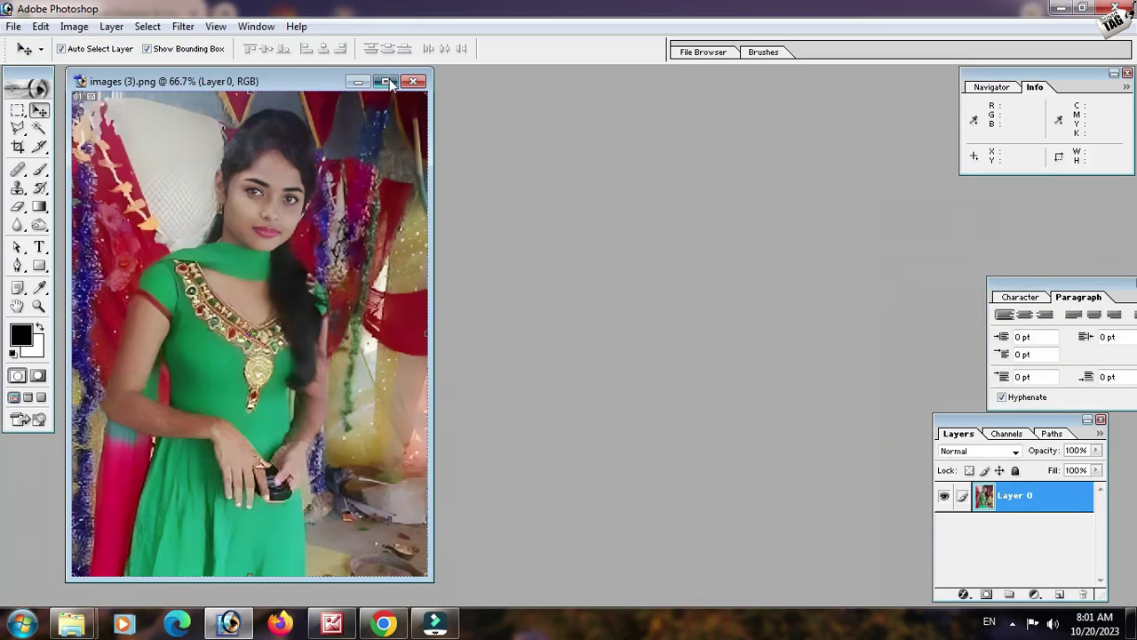
{"action": "left_click", "coordinate": [386, 81]}
- Set the Crop tool to a 1.2 in by 1.6 in size
{"action": "left_click", "coordinate": [17, 148]}
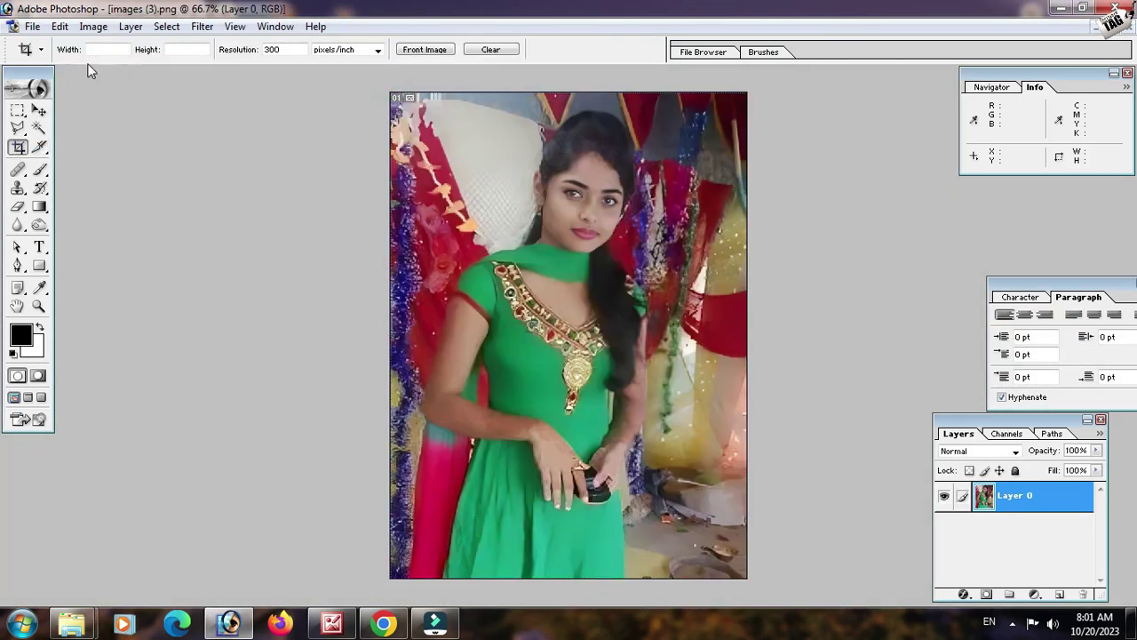
{"action": "left_click", "coordinate": [112, 49]}
{"action": "type", "text": "1.2"}
{"action": "type", "text": "1.6in"}
{"action": "left_click", "coordinate": [300, 49]}
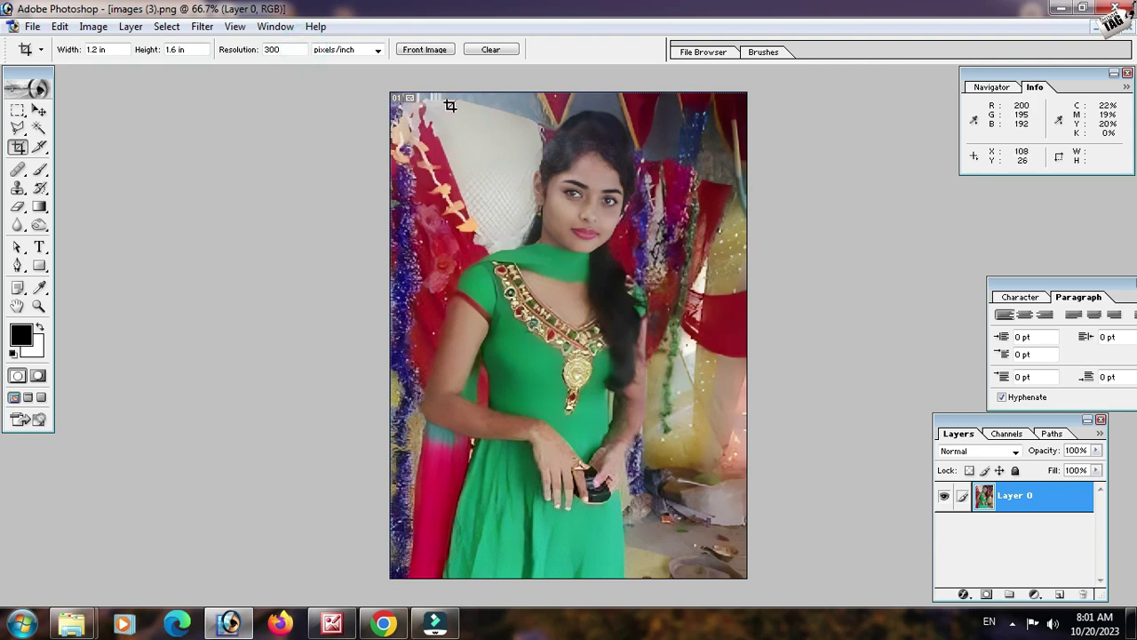
- Frame, tilt and nudge the crop around face and shoulders, apply it, and zoom to check
{"action": "left_click_drag", "start_coordinate": [478, 106], "coordinate": [654, 339]}
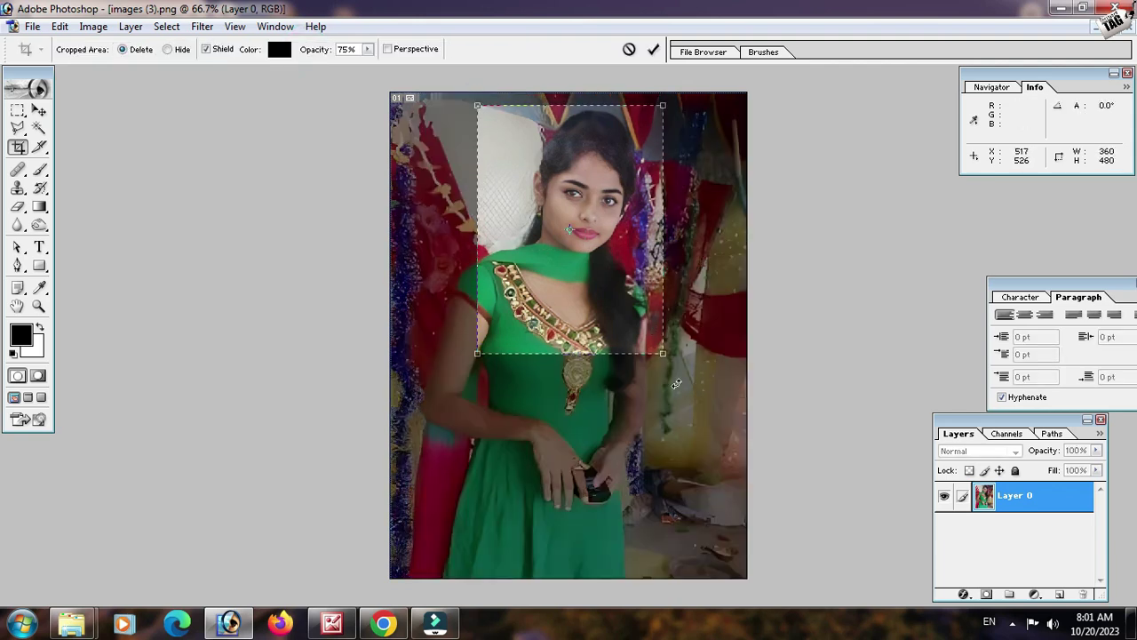
{"action": "left_click_drag", "start_coordinate": [677, 383], "coordinate": [645, 405]}
{"action": "left_click_drag", "start_coordinate": [607, 364], "coordinate": [613, 362]}
{"action": "key", "text": "Left"}
{"action": "key", "text": "Left"}
{"action": "key", "text": "Left"}
{"action": "key", "text": "Down"}
{"action": "key", "text": "Down"}
{"action": "key", "text": "Down"}
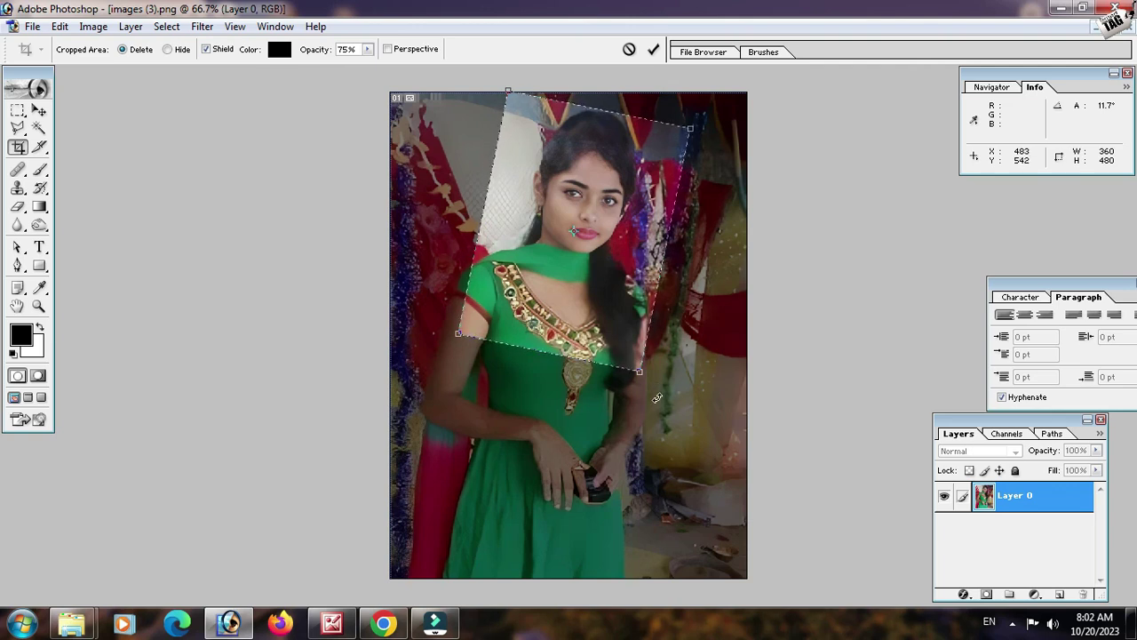
{"action": "key", "text": "Return"}
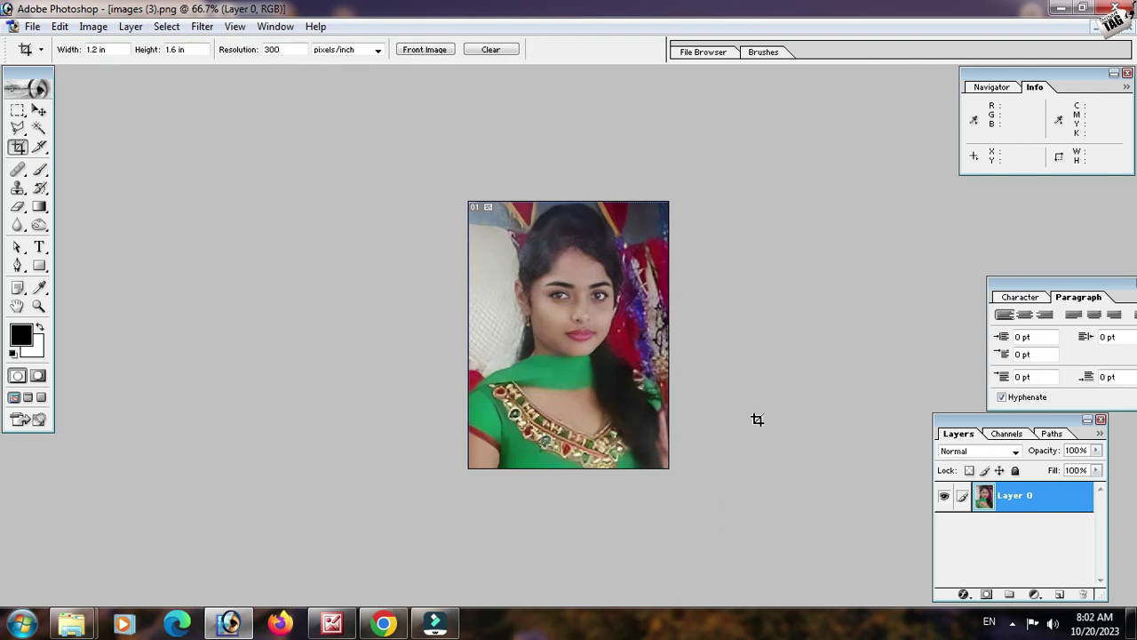
{"action": "key", "text": "ctrl+plus"}
{"action": "key", "text": "ctrl+plus"}
{"action": "key", "text": "ctrl+minus"}
{"action": "key", "text": "ctrl+minus"}
{"action": "key", "text": "ctrl+plus"}
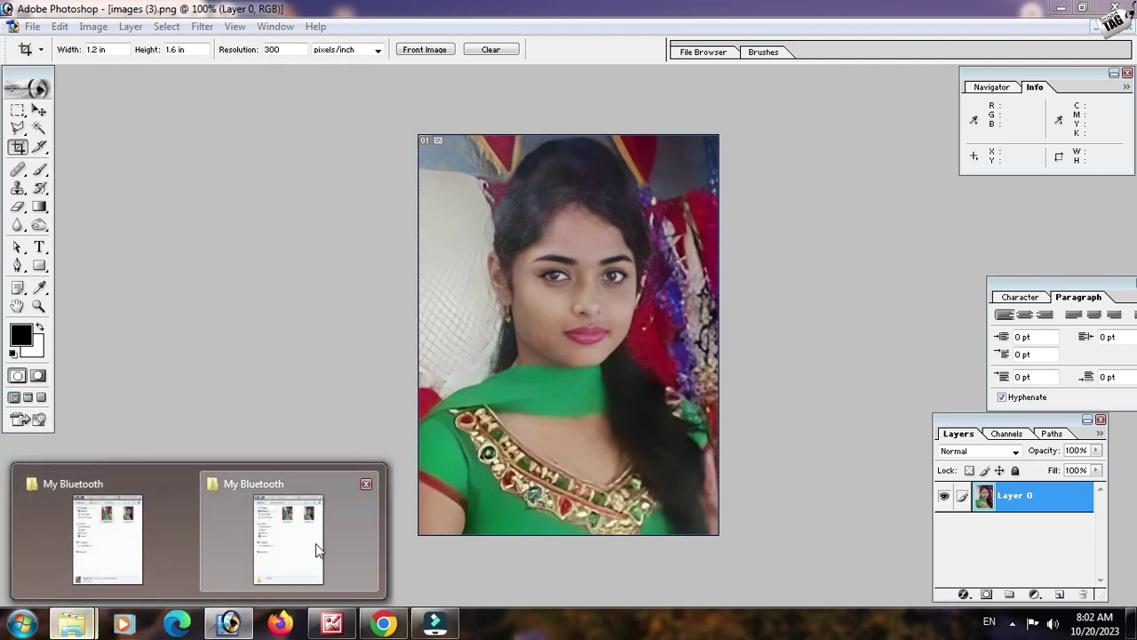
- Open the enhanced images (3) from My Bluetooth in Picture Manager, close it, and return to Chrome
{"action": "left_click", "coordinate": [317, 546]}
{"action": "left_click", "coordinate": [775, 259]}
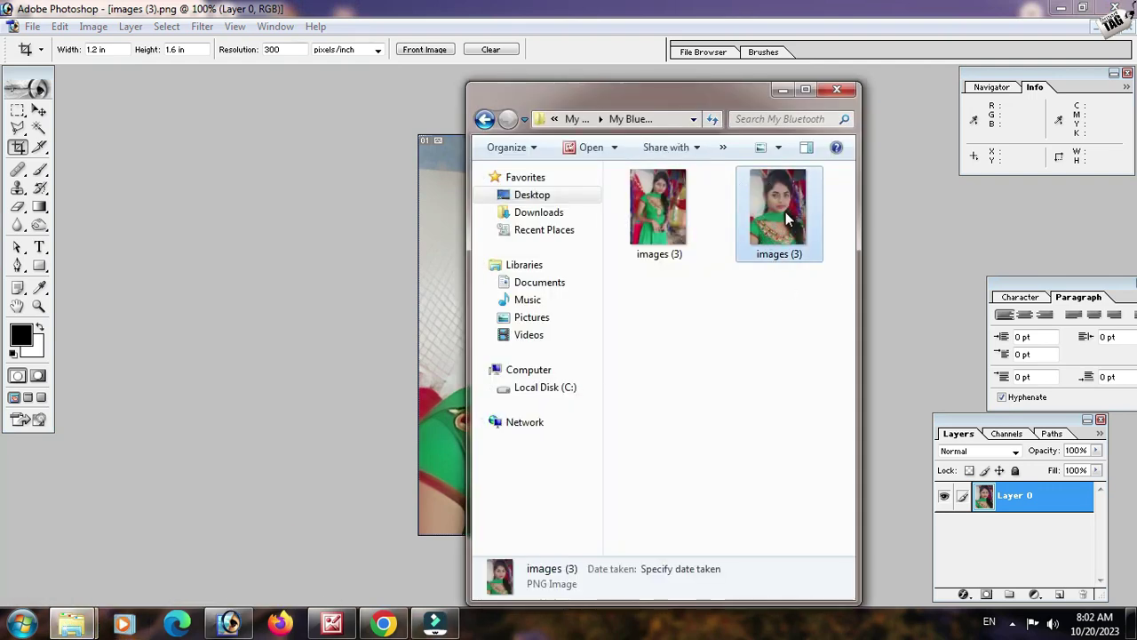
{"action": "double_click", "coordinate": [785, 211]}
{"action": "left_click", "coordinate": [1115, 8]}
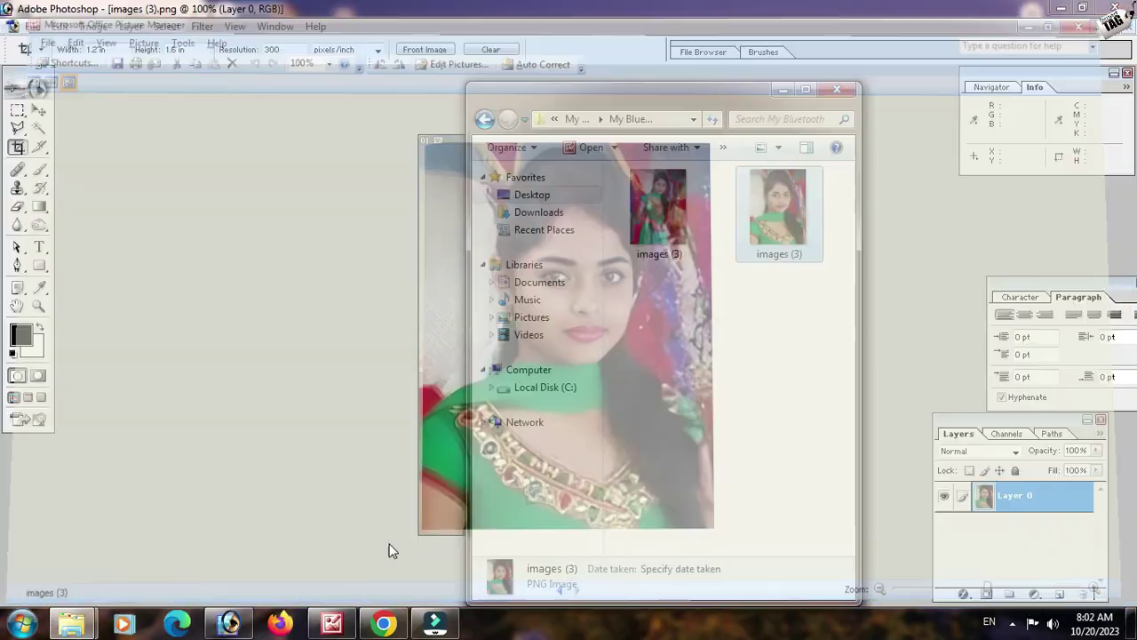
{"action": "left_click", "coordinate": [382, 624]}
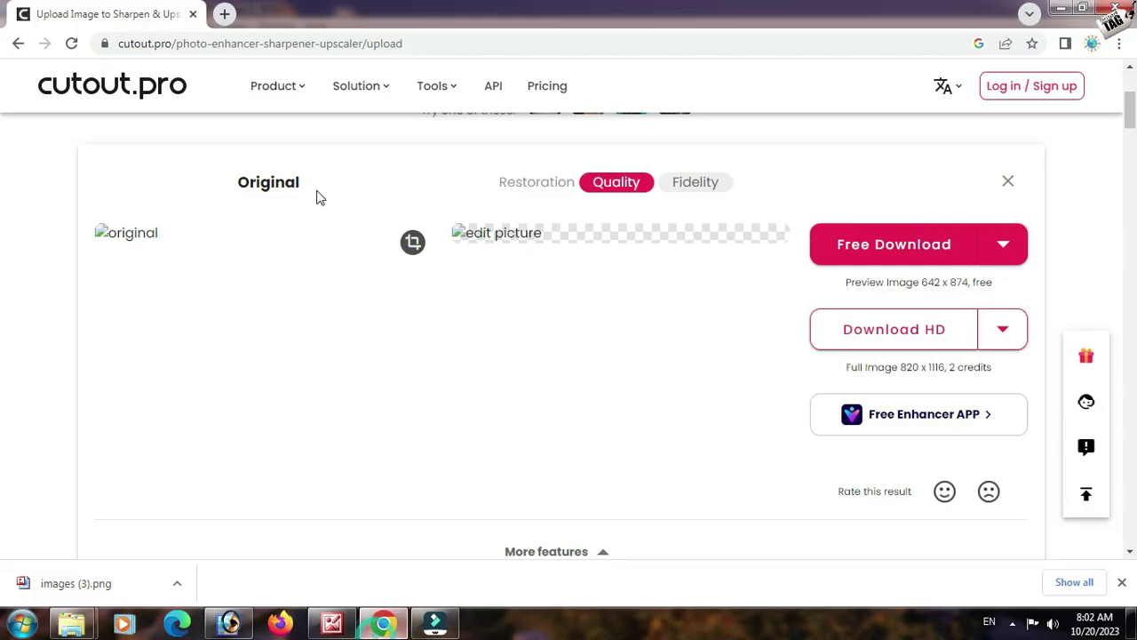
- Search 'photo background remove online', open remove.bg and start an image upload
{"action": "left_click", "coordinate": [432, 45]}
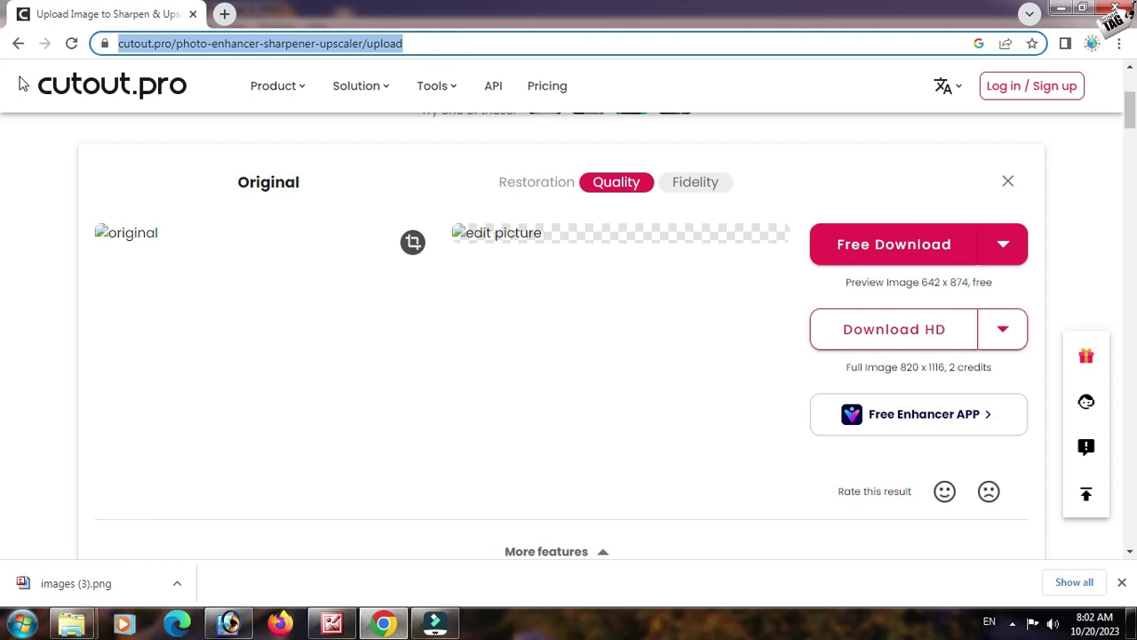
{"action": "type", "text": "pho"}
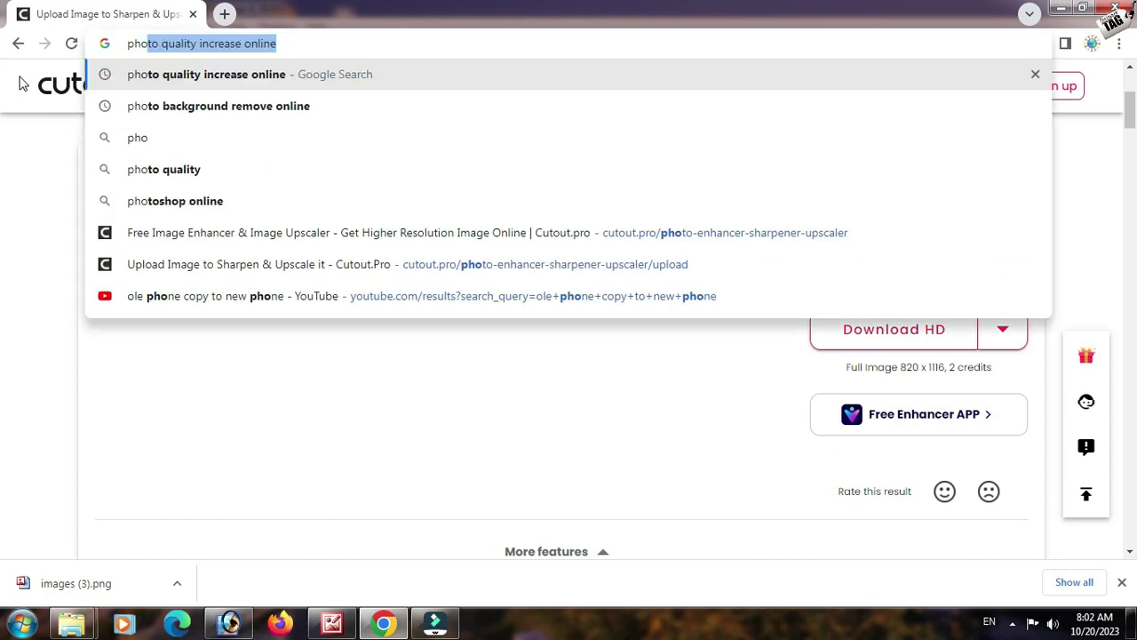
{"action": "key", "text": "Down"}
{"action": "key", "text": "Return"}
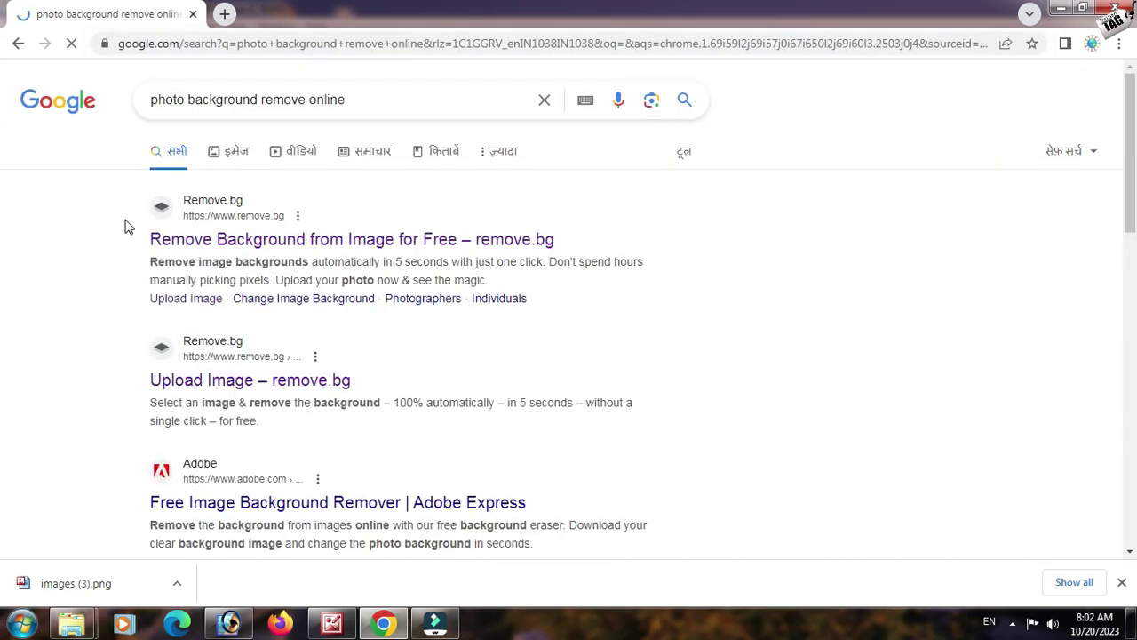
{"action": "left_click", "coordinate": [279, 238]}
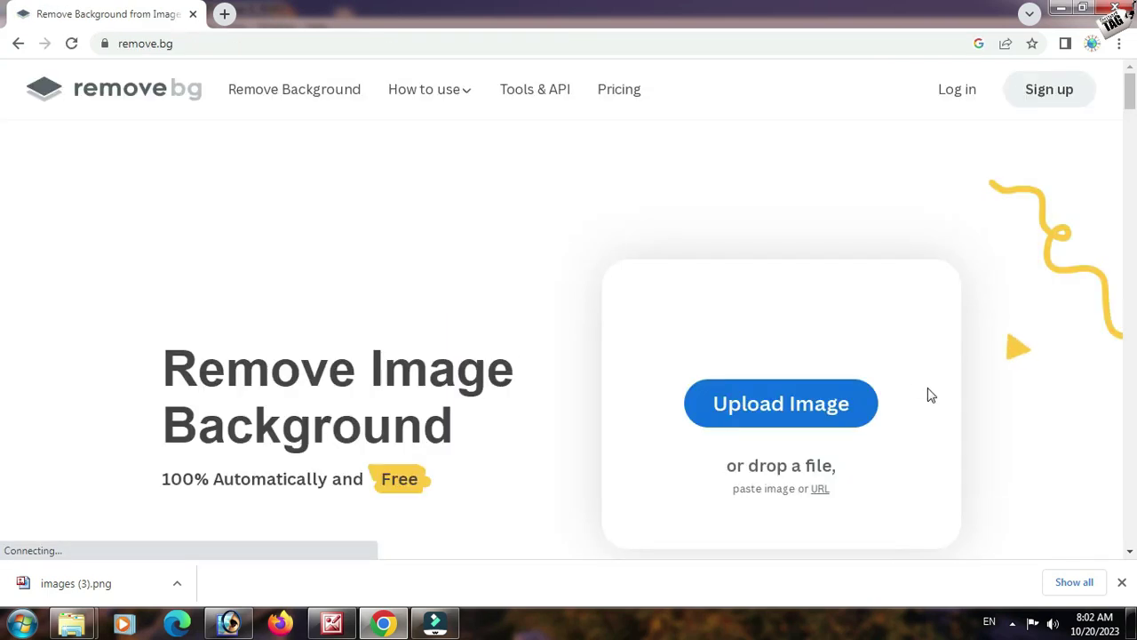
{"action": "left_click", "coordinate": [805, 403]}
- Upload the cropped images (3) photo to remove.bg to strip its background
{"action": "left_click", "coordinate": [582, 484]}
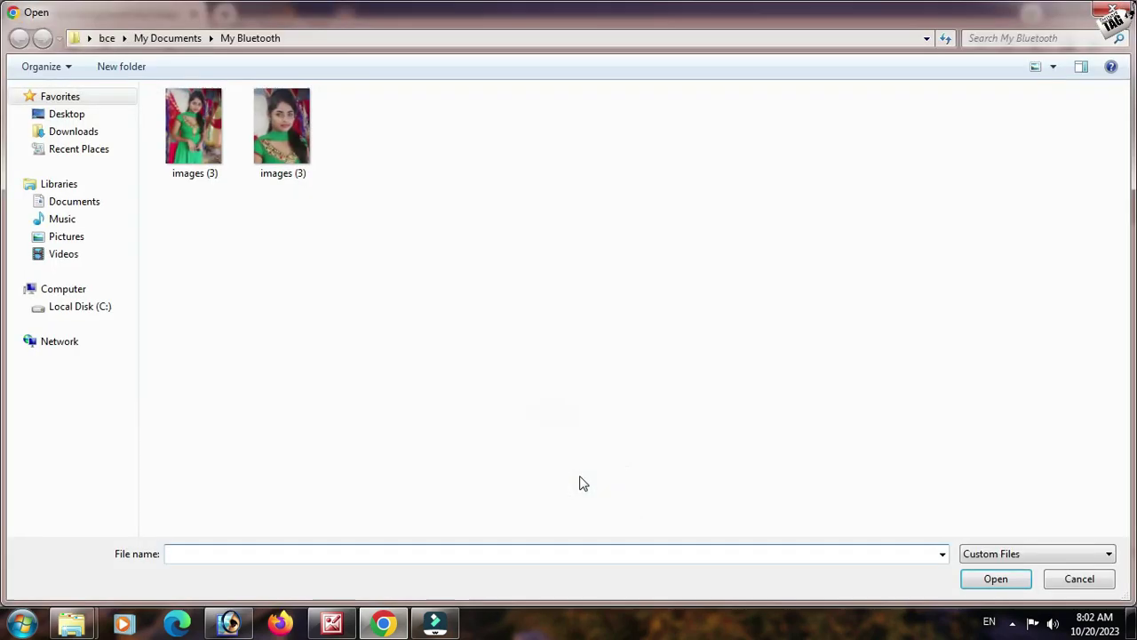
{"action": "left_click", "coordinate": [298, 169]}
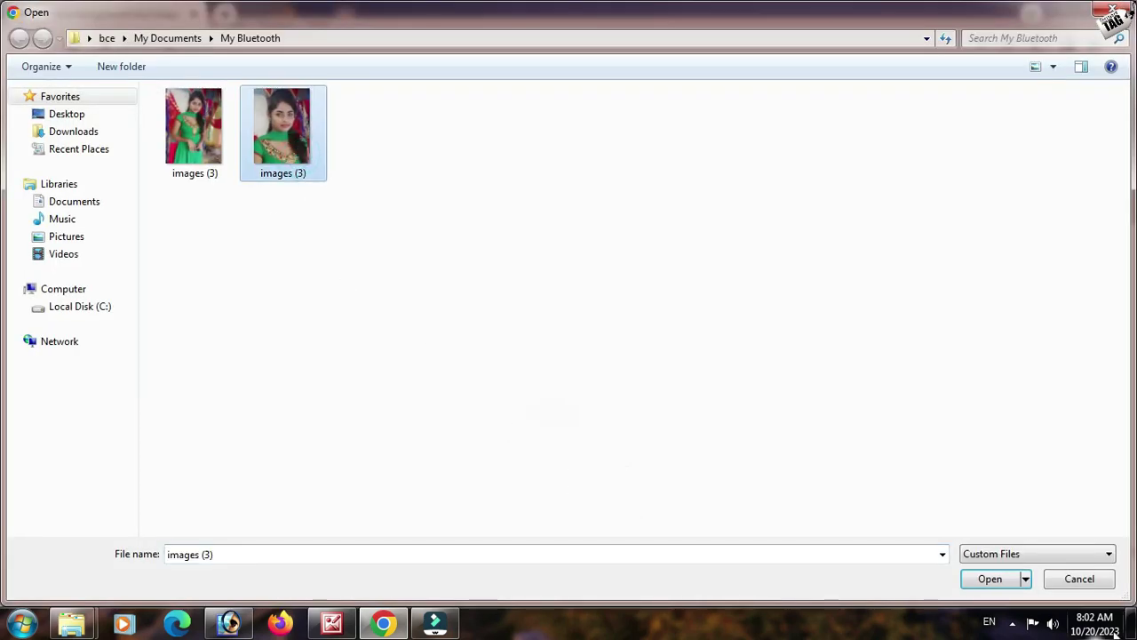
{"action": "left_click", "coordinate": [977, 582]}
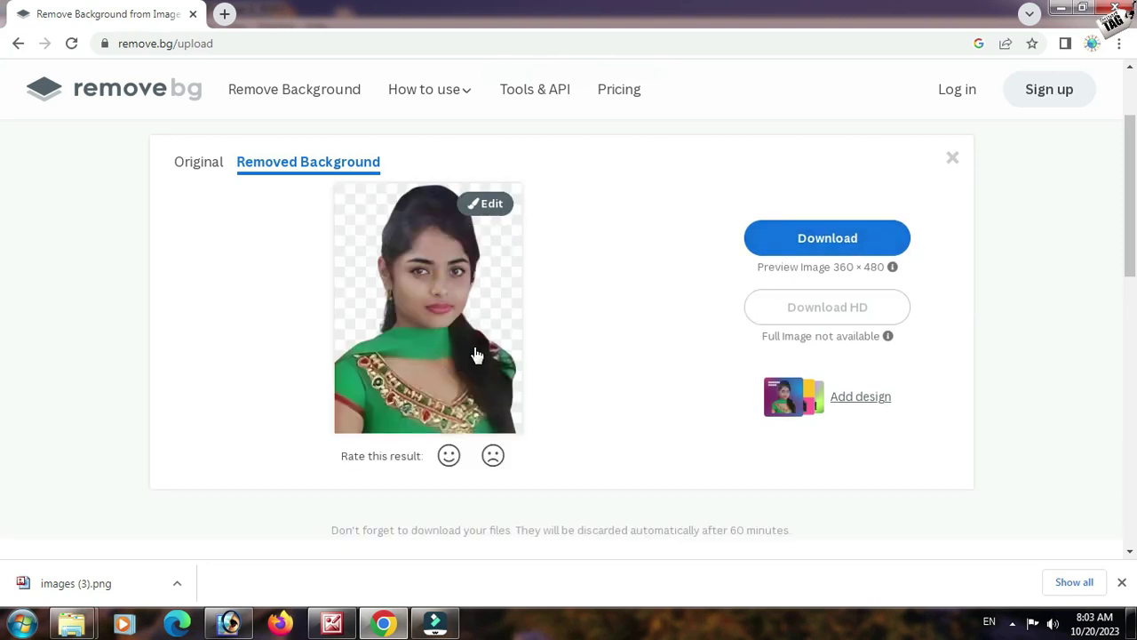
- Download the 360 × 480 transparent preview, show it in Downloads, and go back to Photoshop
{"action": "left_click", "coordinate": [832, 250]}
{"action": "right_click", "coordinate": [89, 590]}
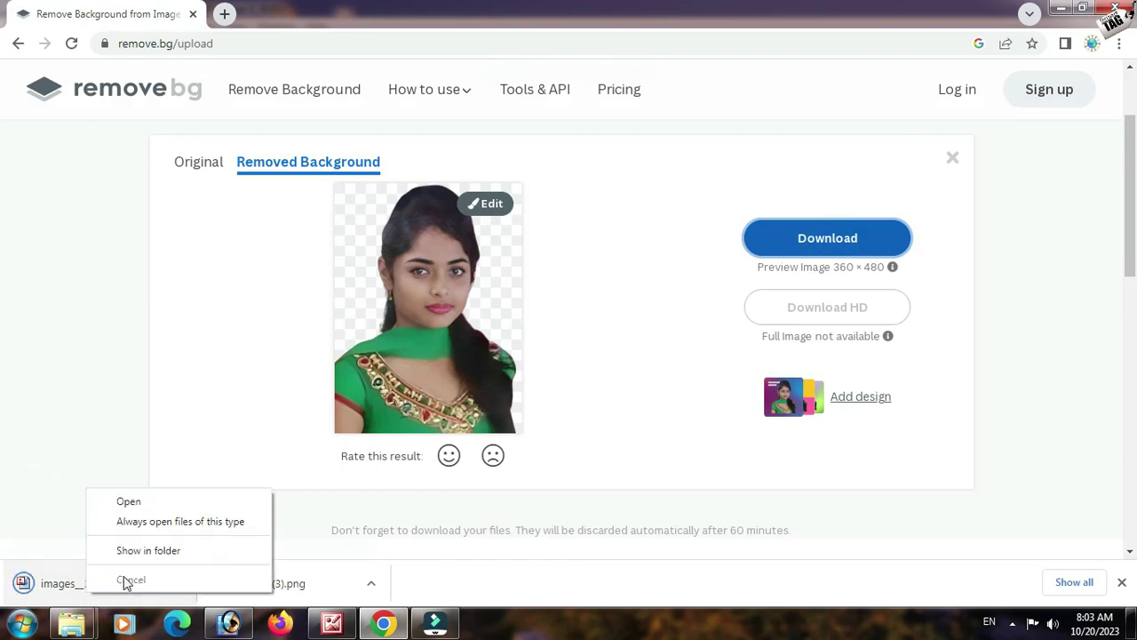
{"action": "left_click", "coordinate": [142, 550]}
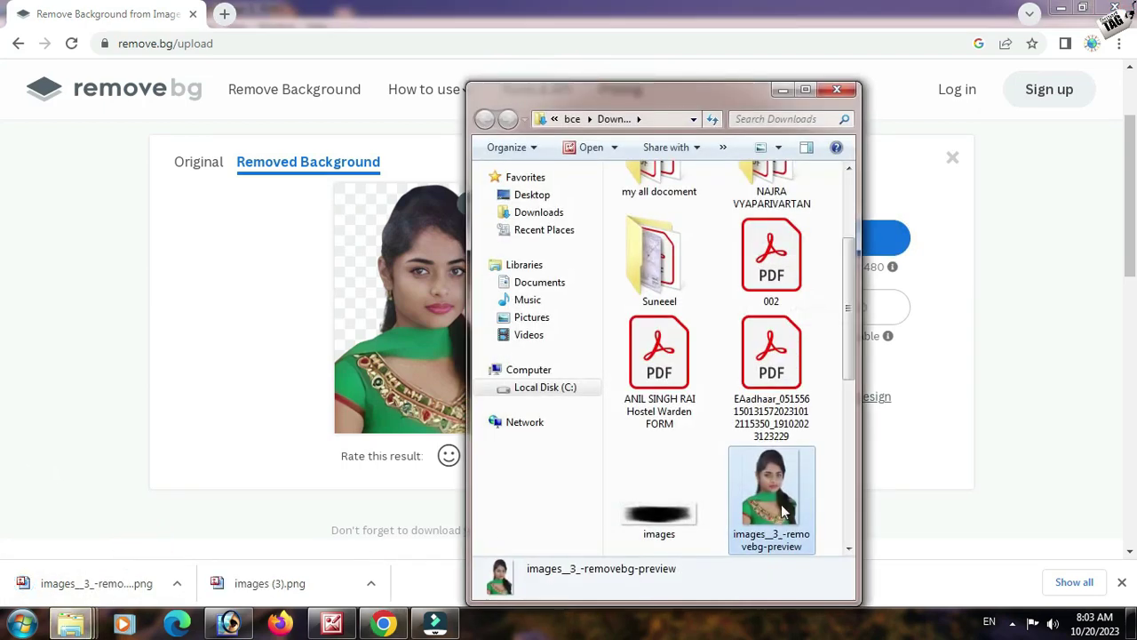
{"action": "left_click", "coordinate": [230, 624]}
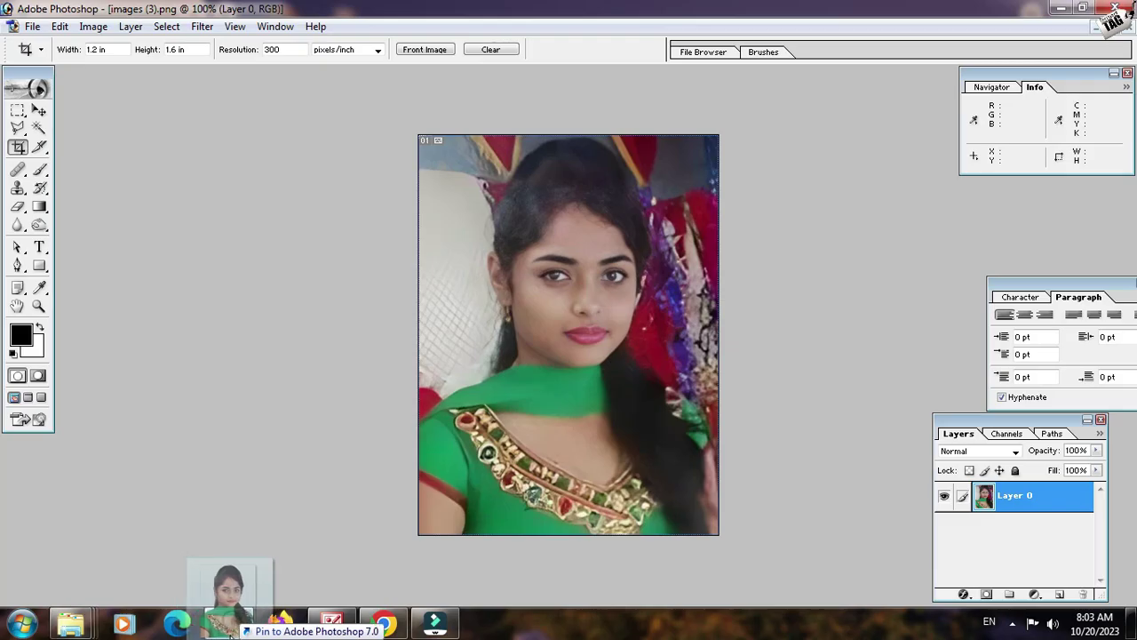
- Open the background-free portrait PNG and duplicate its Layer 0
{"action": "left_click_drag", "start_coordinate": [413, 363], "coordinate": [386, 341]}
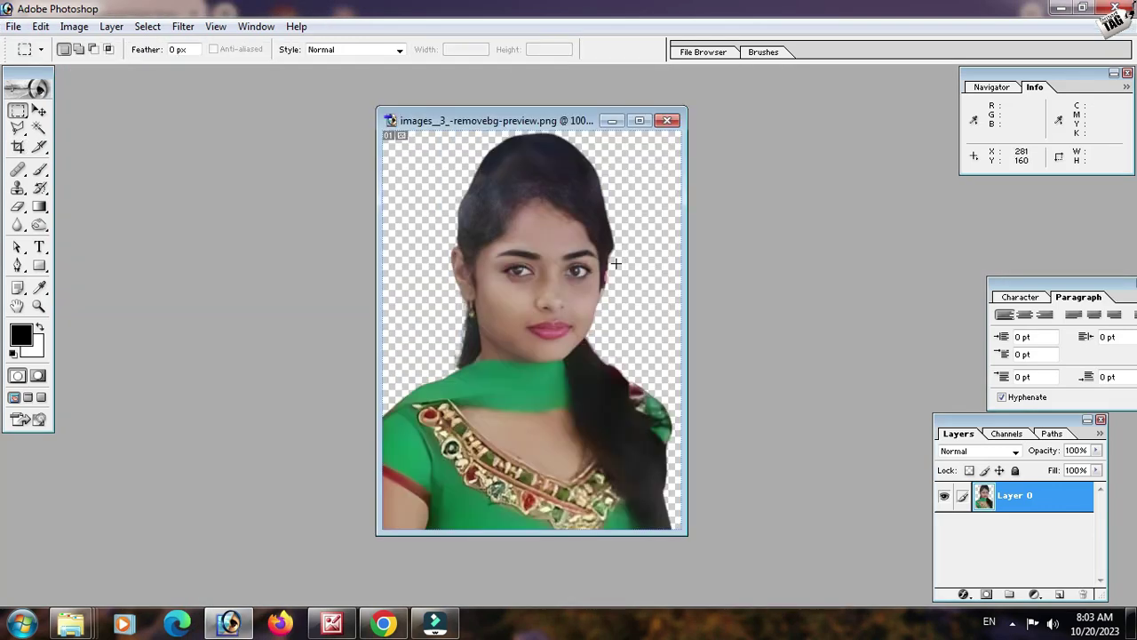
{"action": "right_click", "coordinate": [1022, 508]}
{"action": "left_click", "coordinate": [1023, 507]}
{"action": "right_click", "coordinate": [1024, 508]}
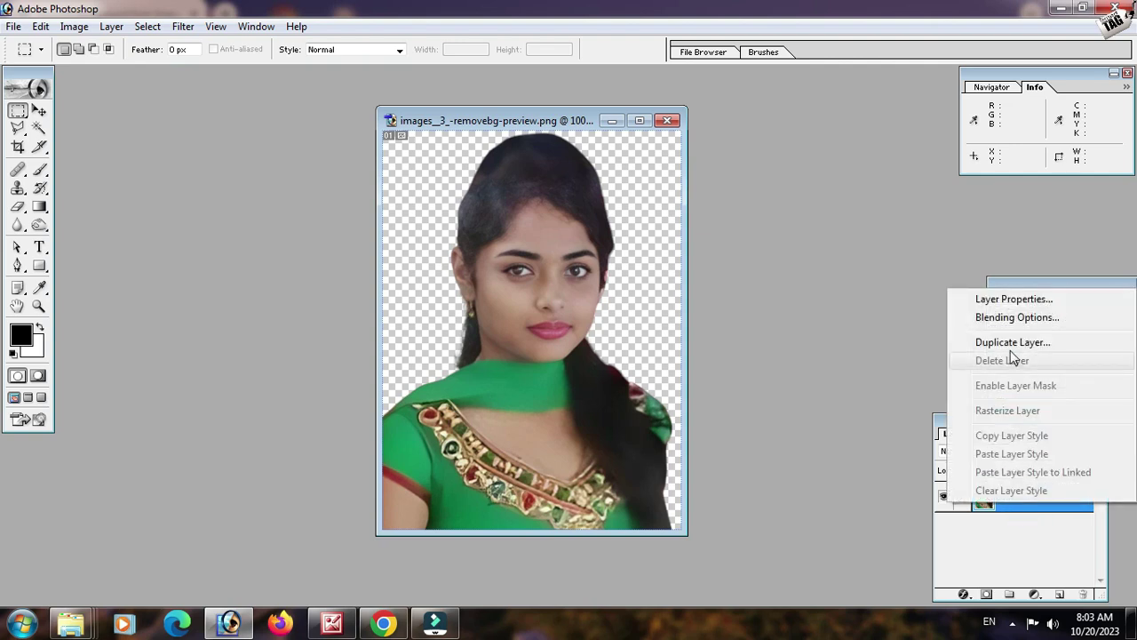
{"action": "left_click", "coordinate": [1013, 343]}
{"action": "left_click", "coordinate": [710, 271]}
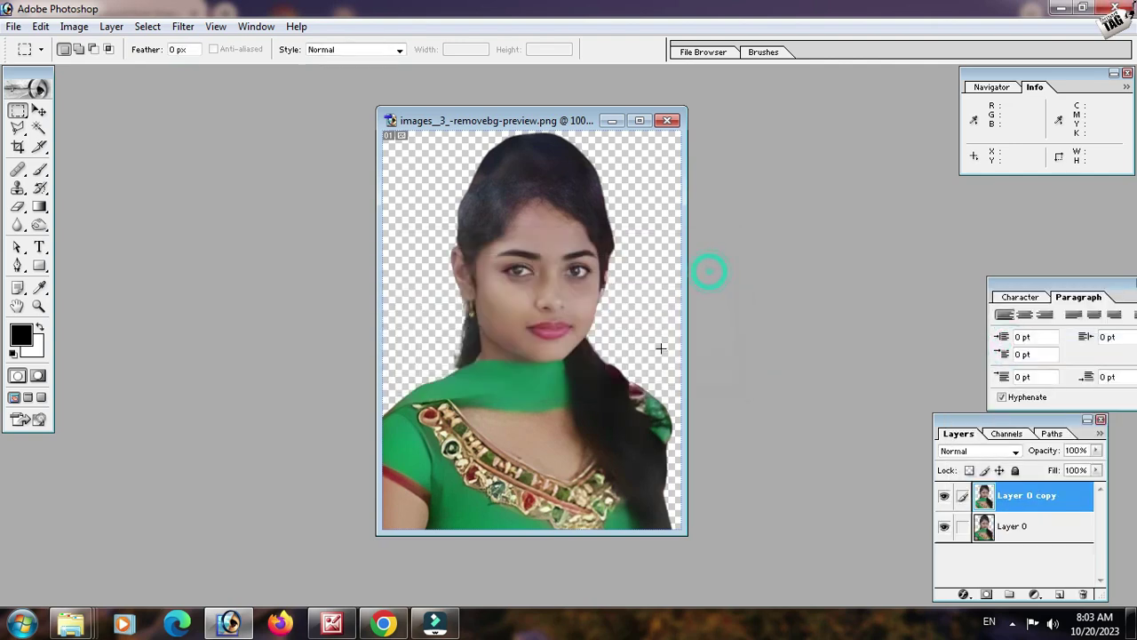
- Delete the original Layer 0 and bring up the foreground Color Picker
{"action": "right_click", "coordinate": [1019, 528]}
{"action": "left_click", "coordinate": [1014, 552]}
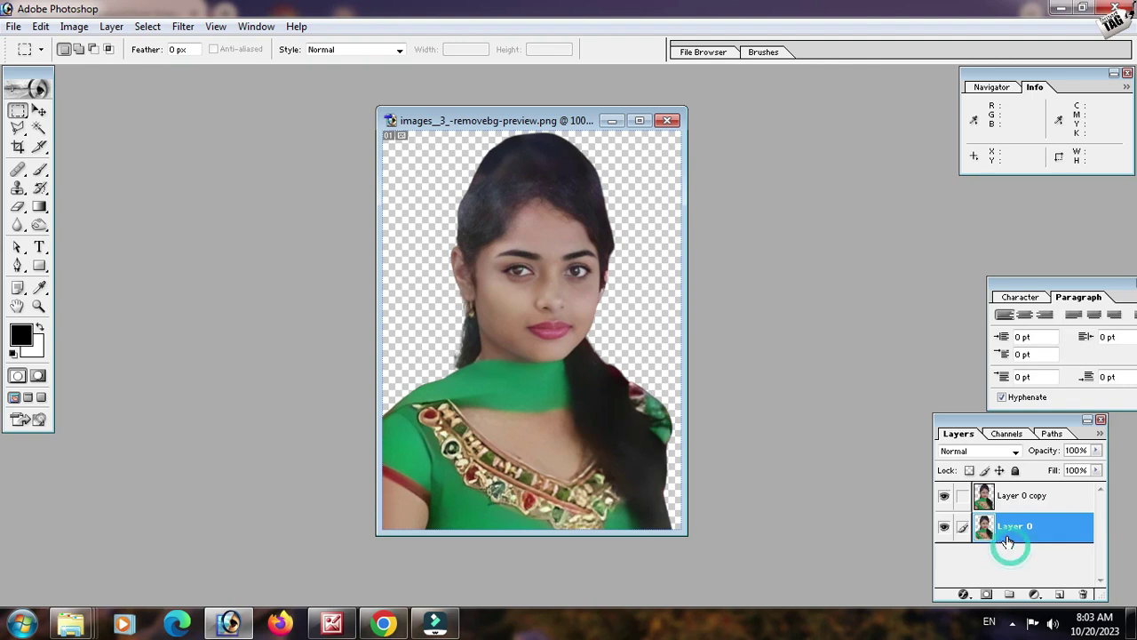
{"action": "right_click", "coordinate": [1008, 538]}
{"action": "left_click", "coordinate": [993, 392]}
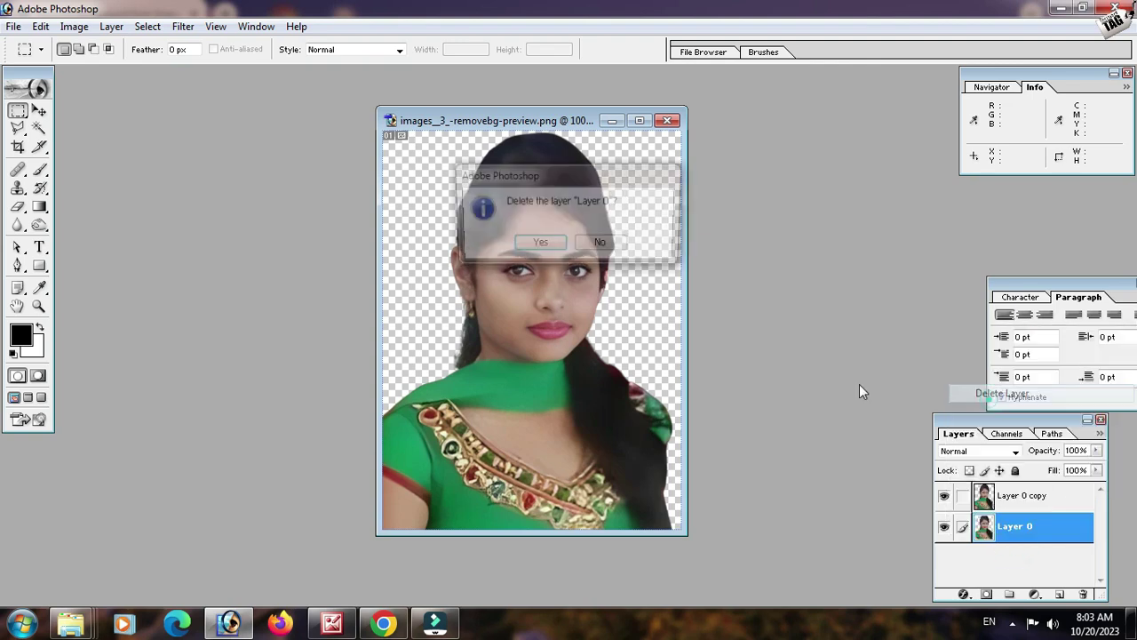
{"action": "left_click", "coordinate": [544, 249]}
{"action": "left_click", "coordinate": [21, 334]}
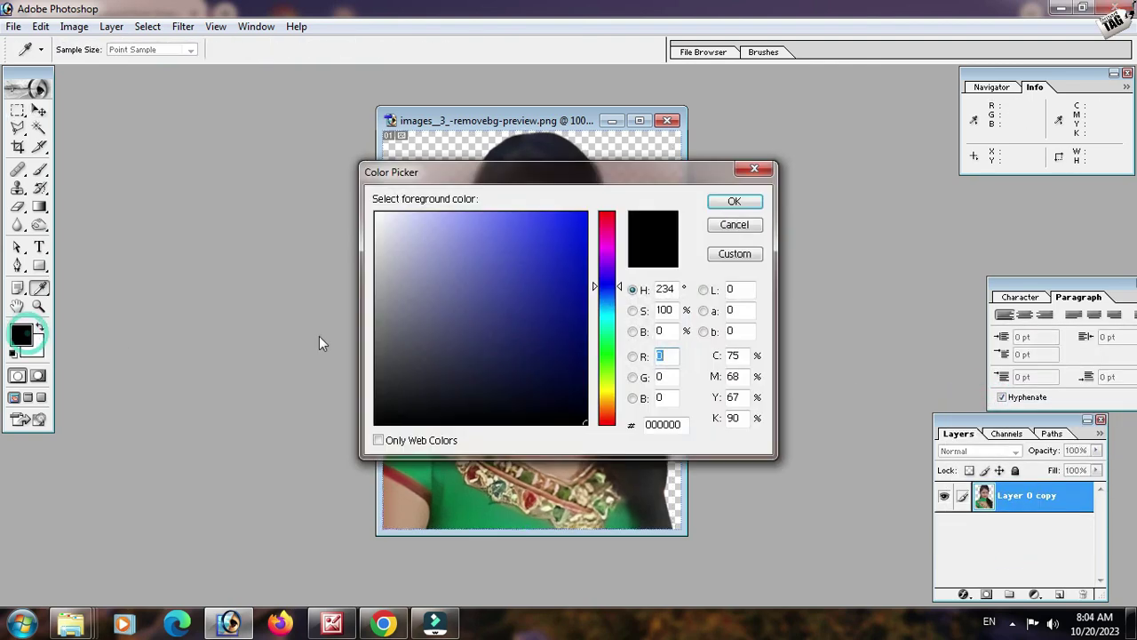
- Set the foreground colour to light cyan #8BFDE6 and take the Brush tool
{"action": "left_click_drag", "start_coordinate": [603, 320], "coordinate": [612, 323]}
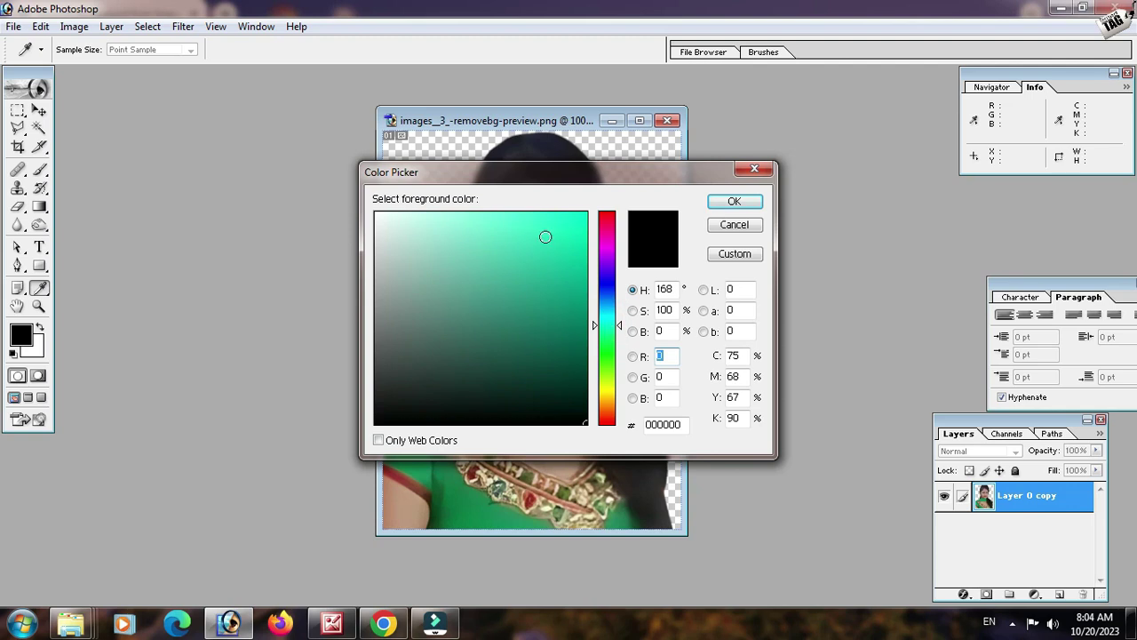
{"action": "left_click", "coordinate": [470, 213]}
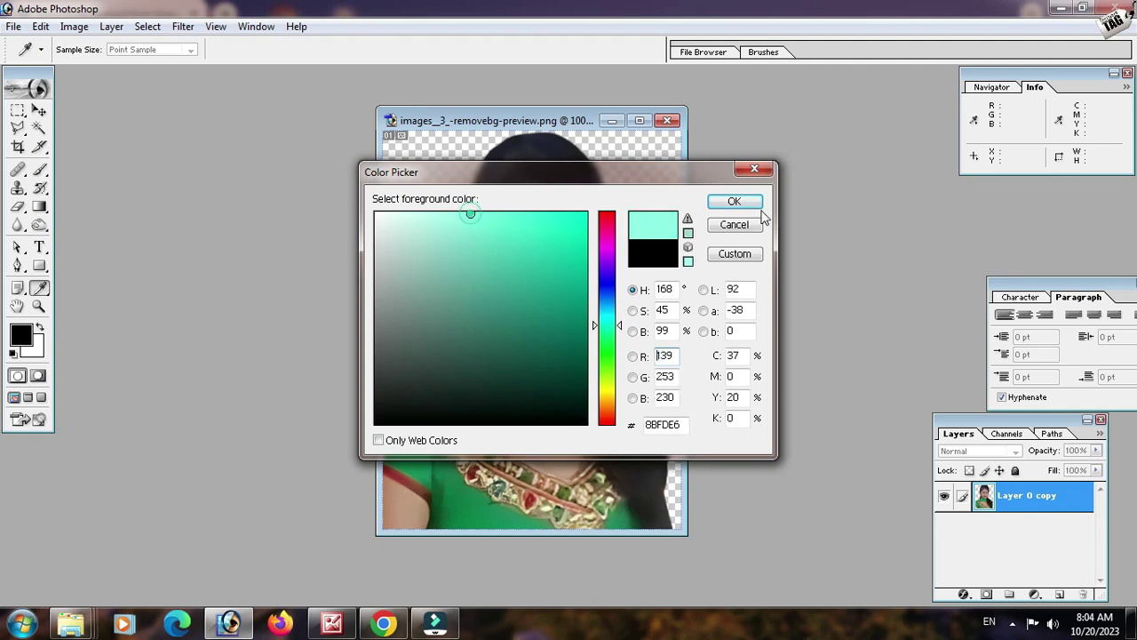
{"action": "left_click", "coordinate": [734, 201]}
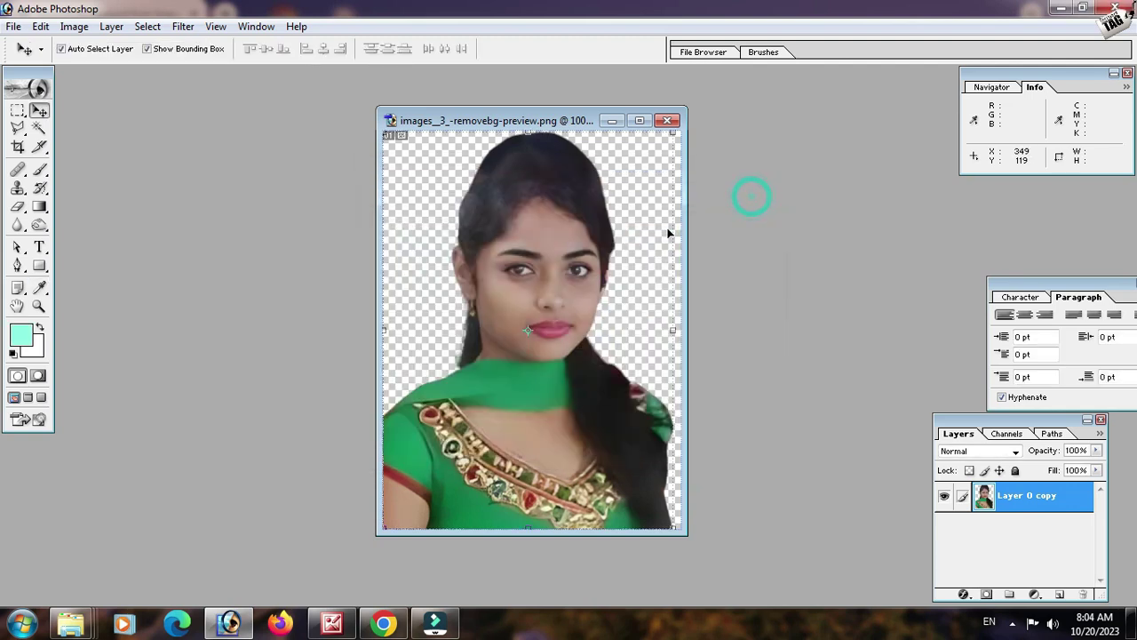
{"action": "left_click", "coordinate": [39, 172]}
{"action": "left_click_drag", "start_coordinate": [609, 176], "coordinate": [578, 293]}
{"action": "key", "text": "ctrl+z"}
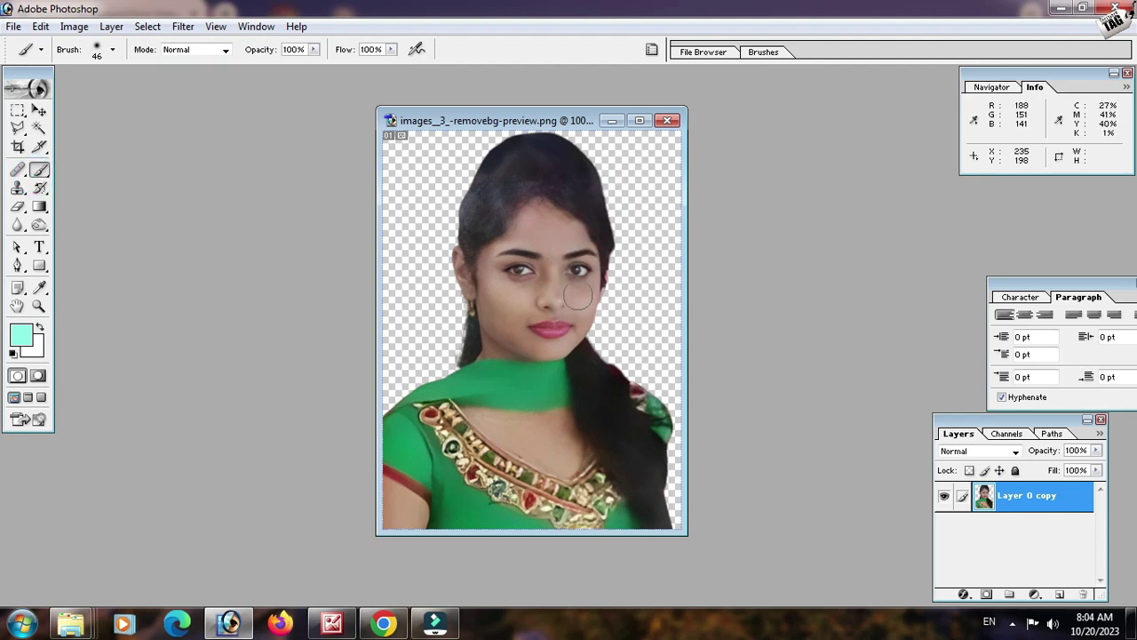
- Duplicate Layer 0 copy to create Layer 0 copy 2
{"action": "right_click", "coordinate": [1009, 504]}
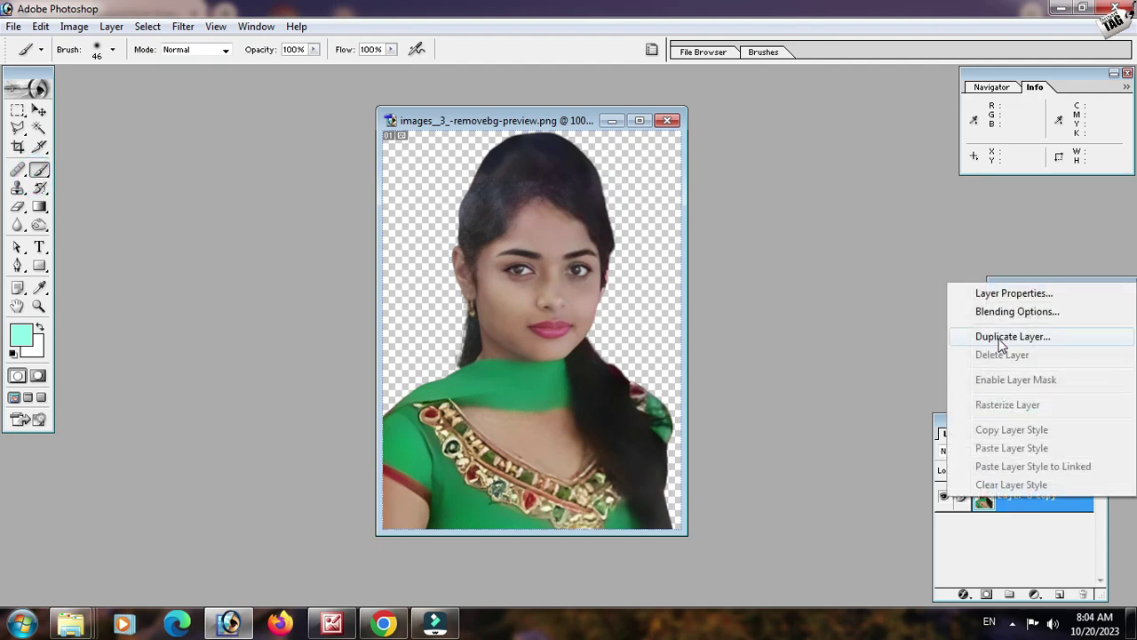
{"action": "left_click", "coordinate": [1017, 336]}
{"action": "left_click", "coordinate": [694, 269]}
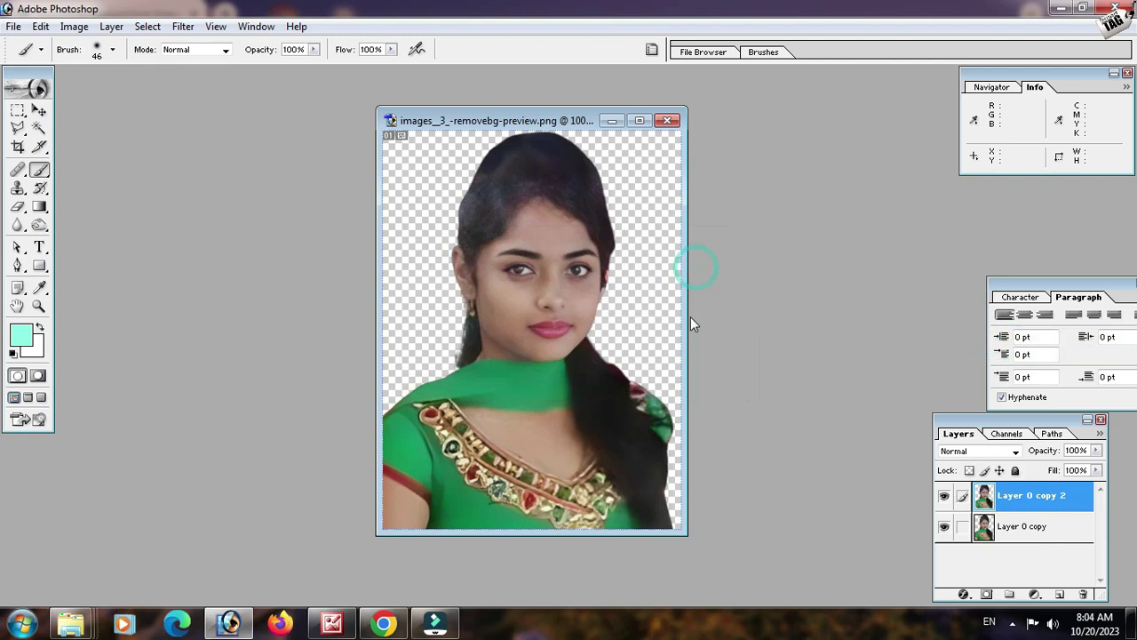
- Paint the transparent background cyan on the lower Layer 0 copy with a 135 px brush
{"action": "left_click", "coordinate": [1014, 530]}
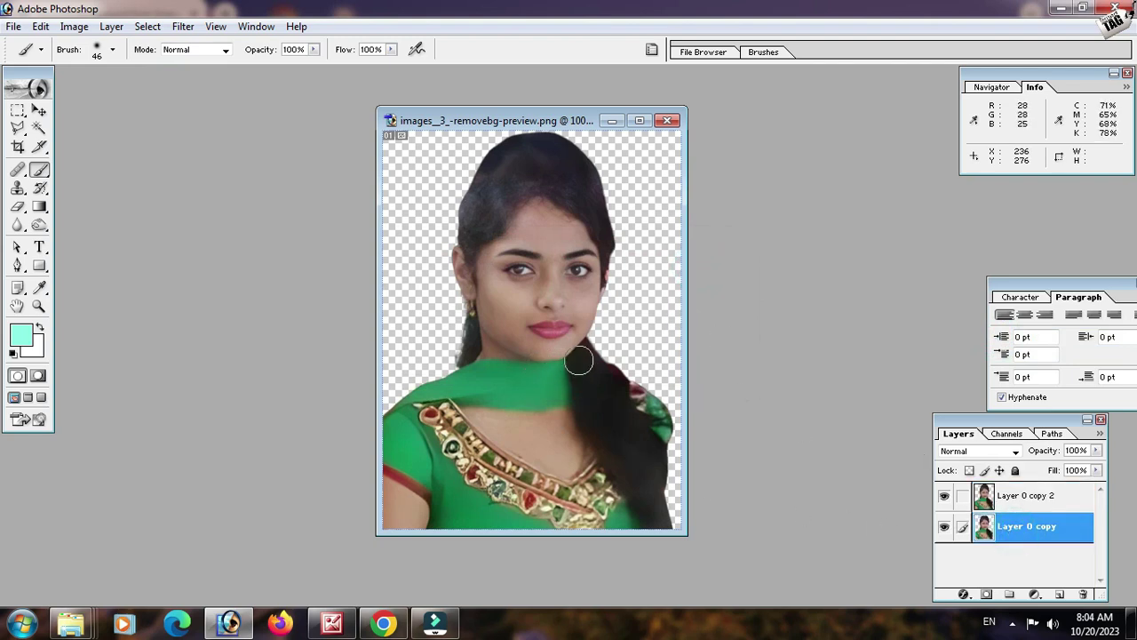
{"action": "mouse_move", "coordinate": [611, 318]}
{"action": "left_mouse_down"}
{"action": "mouse_move", "coordinate": [645, 136]}
{"action": "mouse_move", "coordinate": [657, 201]}
{"action": "left_mouse_up"}
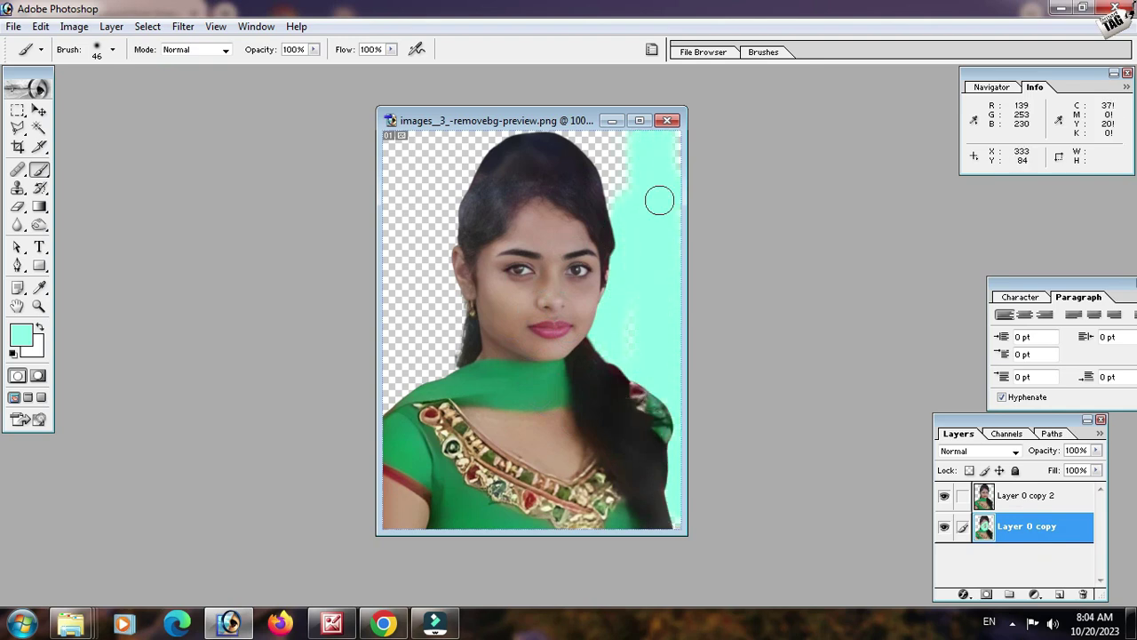
{"action": "right_click", "coordinate": [606, 320]}
{"action": "left_click_drag", "start_coordinate": [663, 386], "coordinate": [672, 386]}
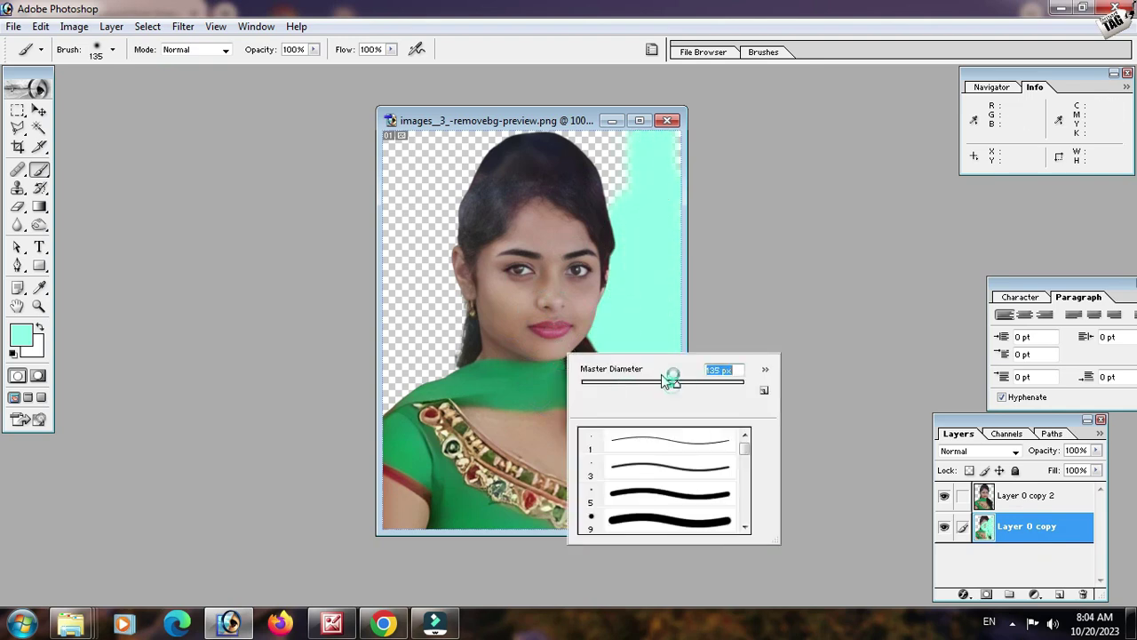
{"action": "key", "text": "Return"}
{"action": "left_click_drag", "start_coordinate": [573, 232], "coordinate": [447, 326]}
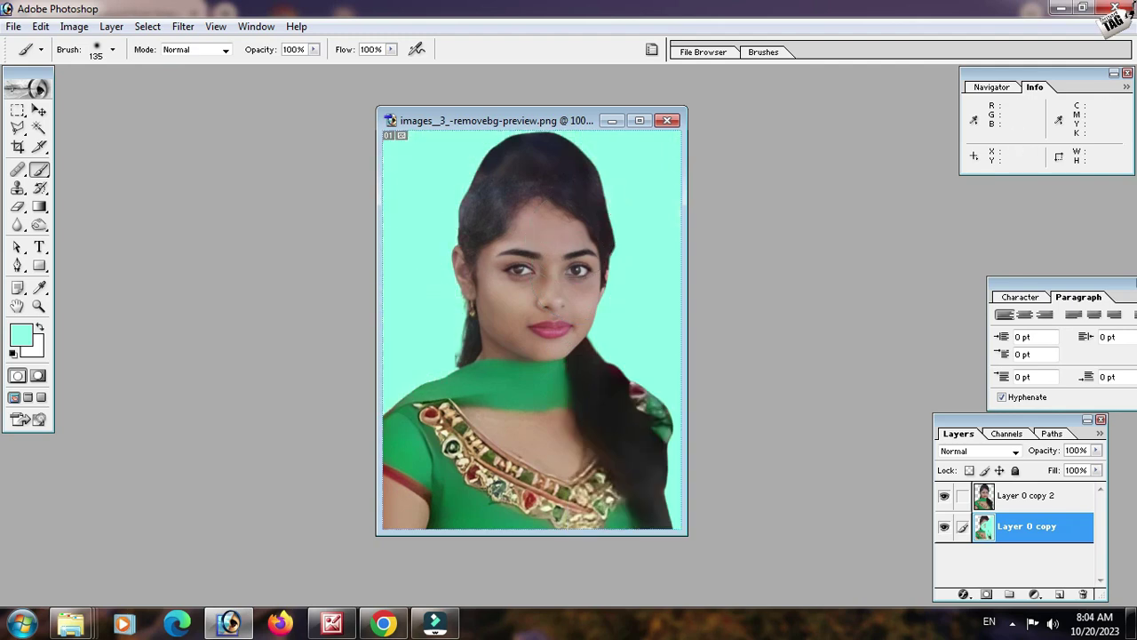
- Select the whole canvas, stroke it with a thin black border, then deselect
{"action": "left_click", "coordinate": [487, 327]}
{"action": "key", "text": "ctrl+z"}
{"action": "left_click", "coordinate": [17, 110]}
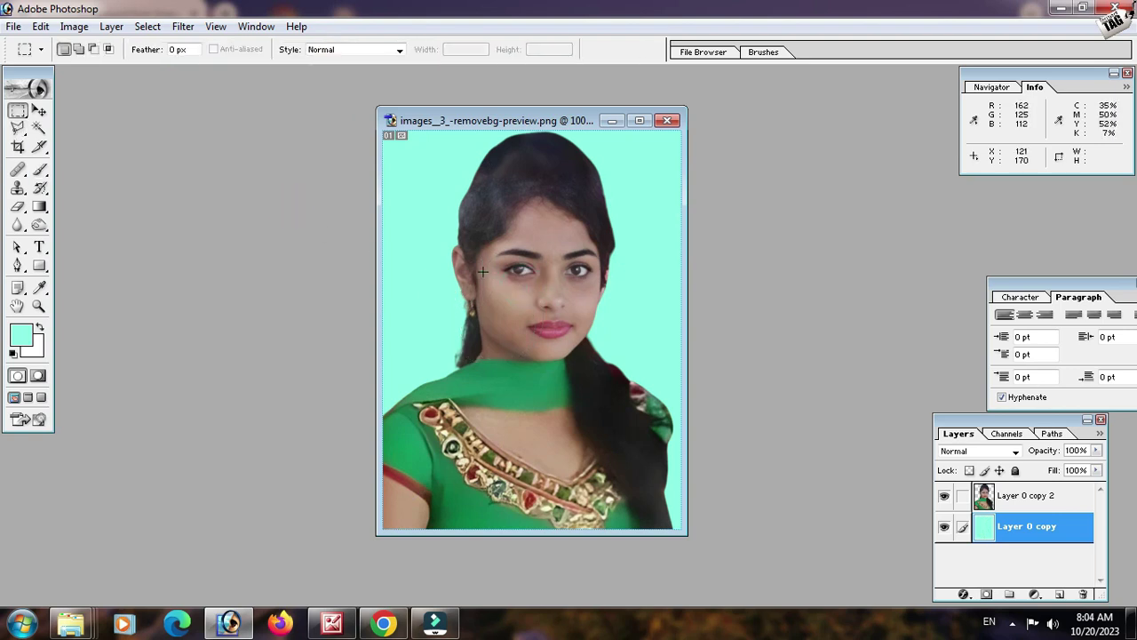
{"action": "key", "text": "ctrl+a"}
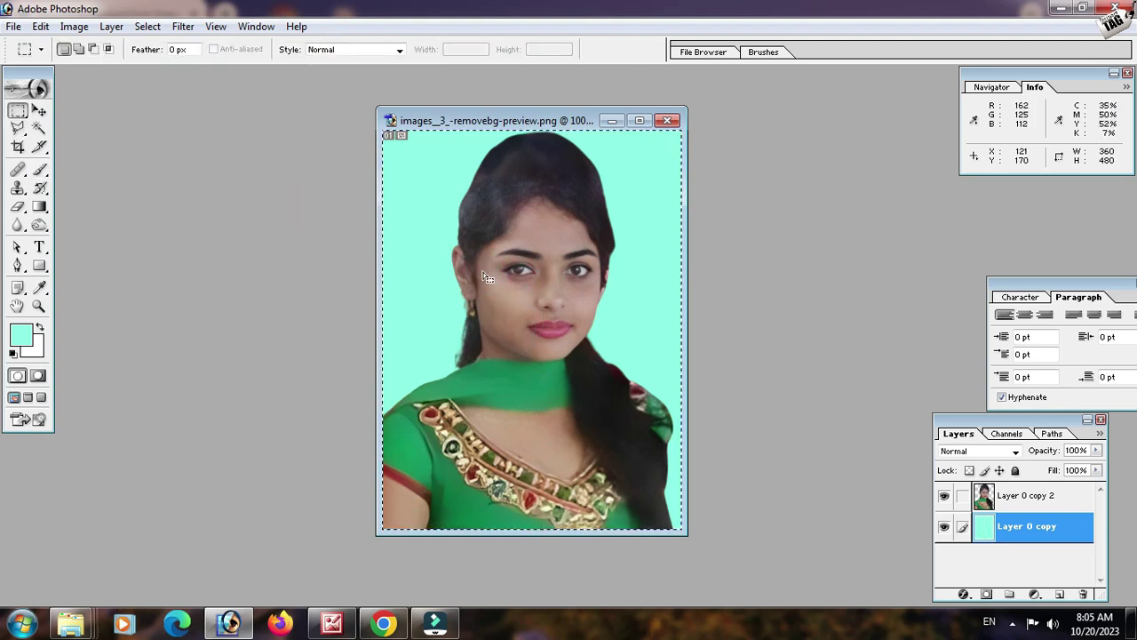
{"action": "left_click", "coordinate": [41, 26]}
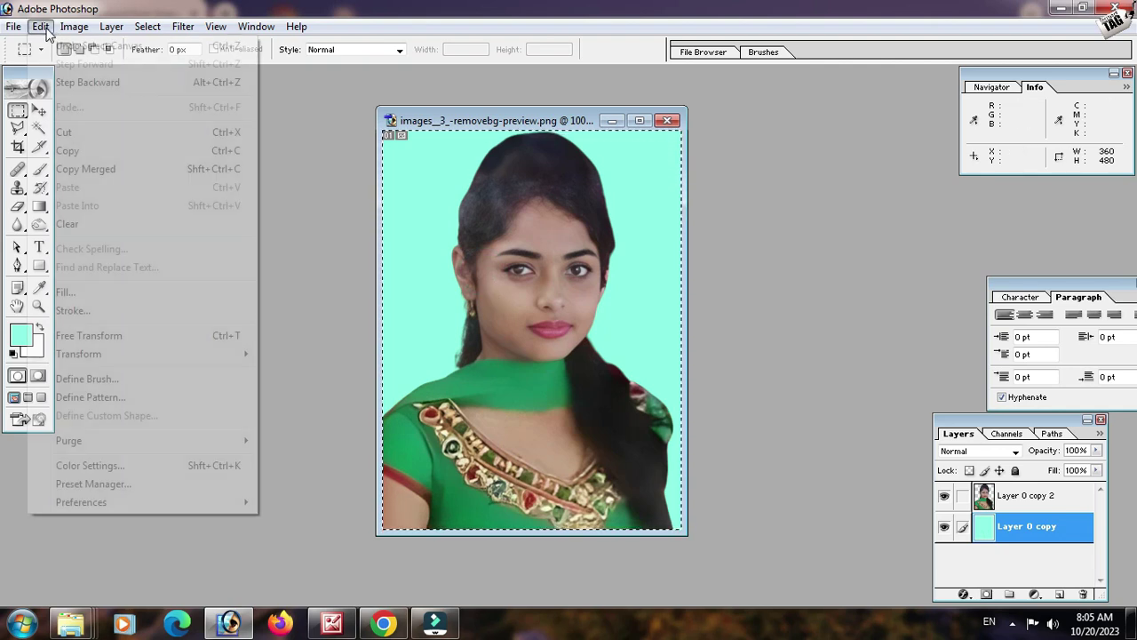
{"action": "left_click", "coordinate": [95, 315]}
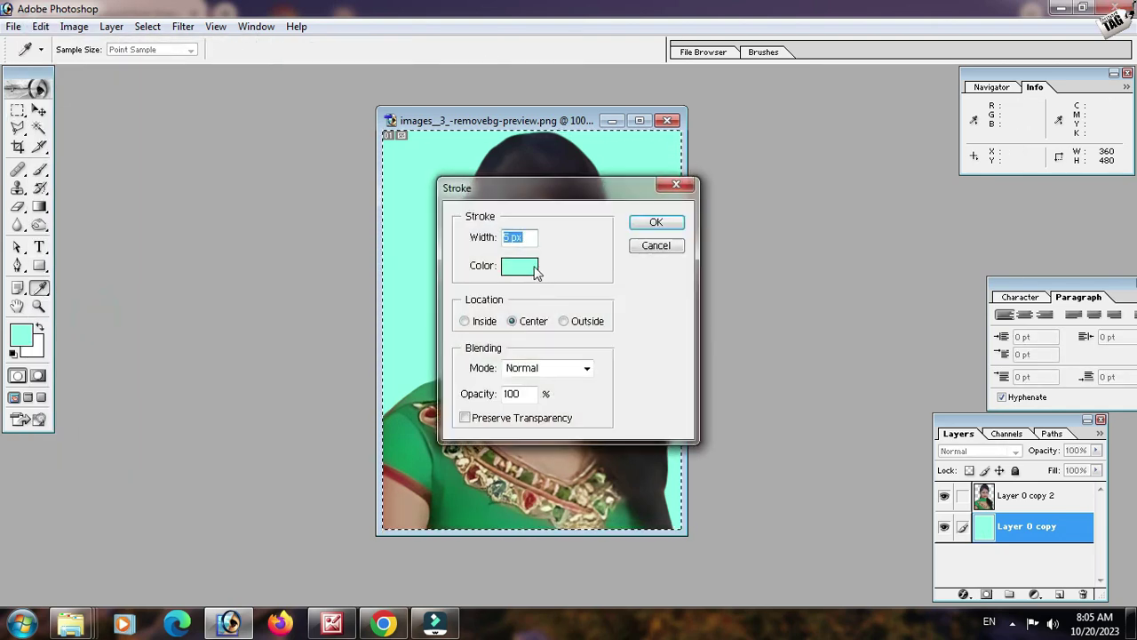
{"action": "left_click", "coordinate": [536, 267]}
{"action": "left_click", "coordinate": [566, 423]}
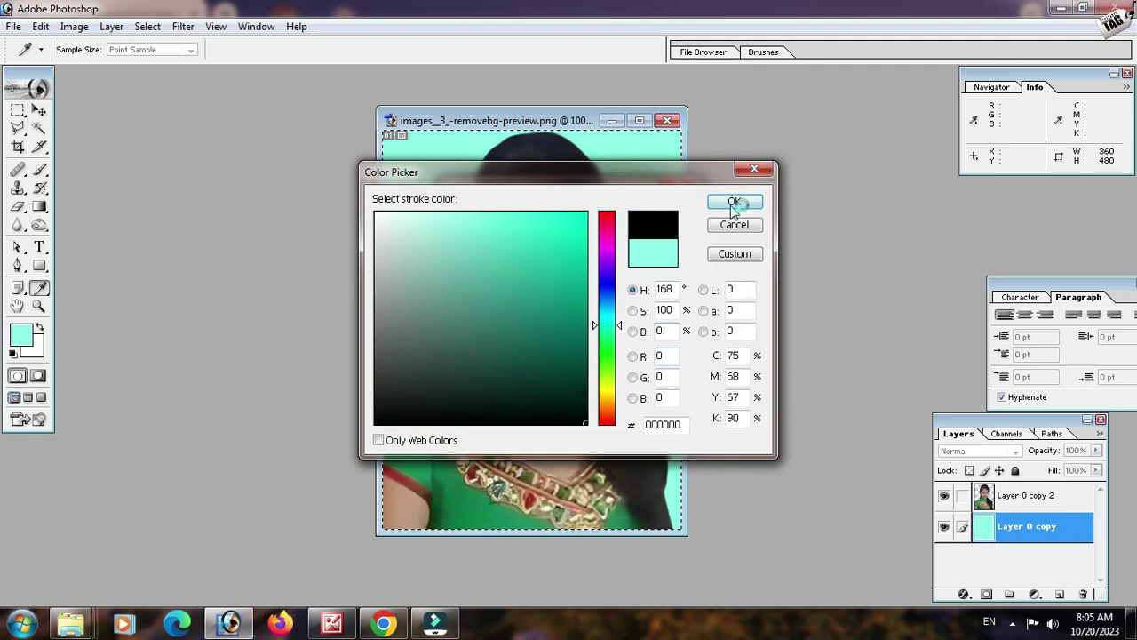
{"action": "left_click", "coordinate": [734, 200]}
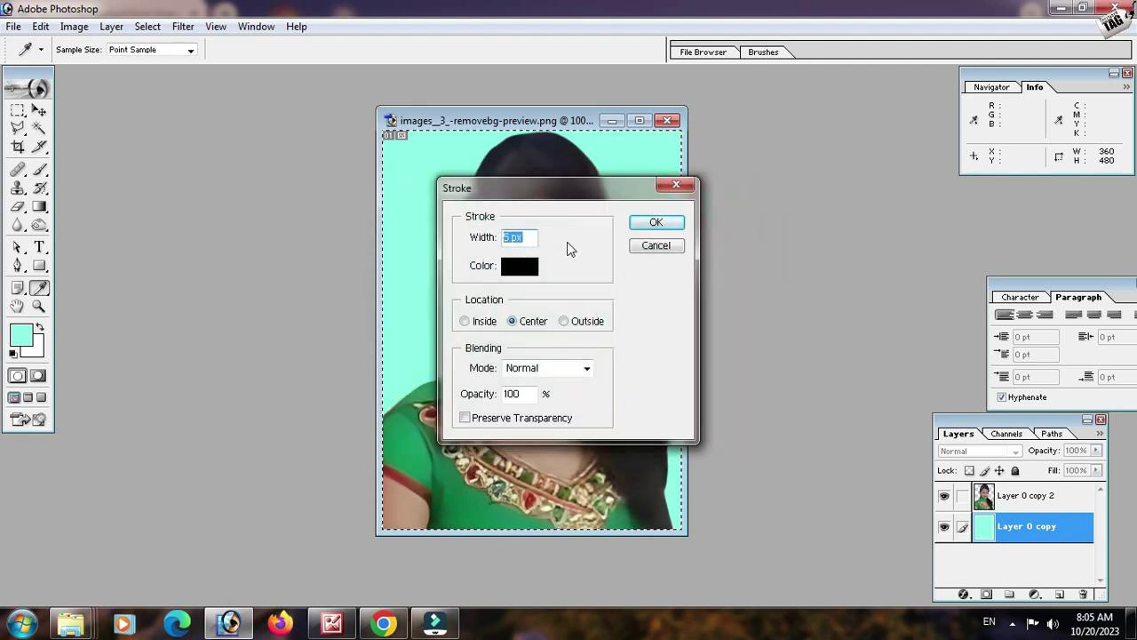
{"action": "left_click", "coordinate": [655, 224]}
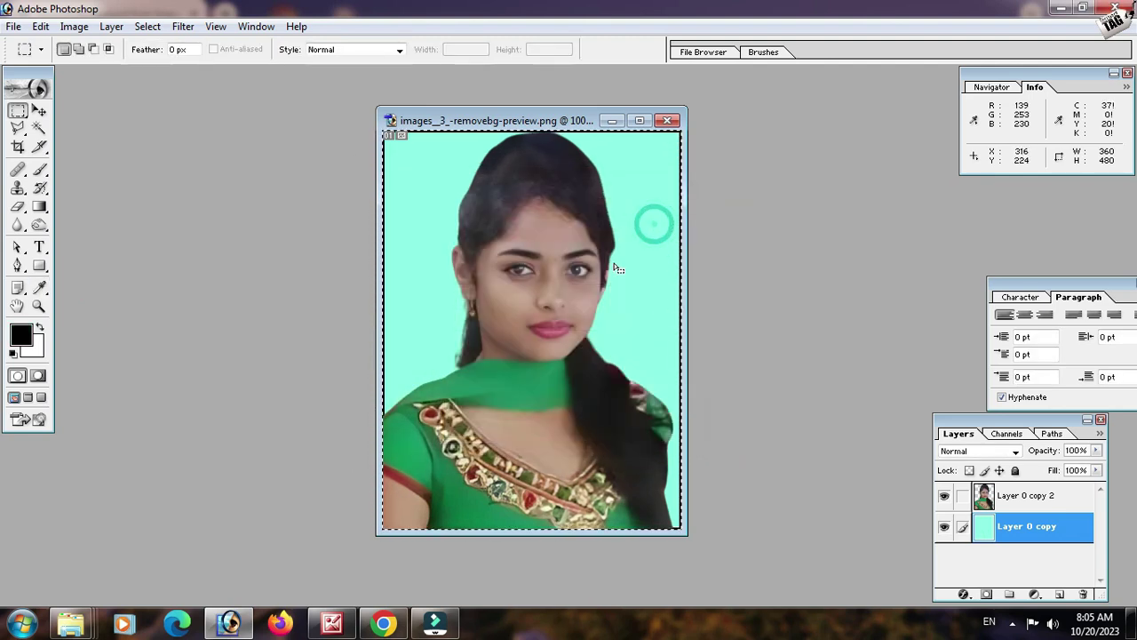
{"action": "left_click", "coordinate": [556, 284]}
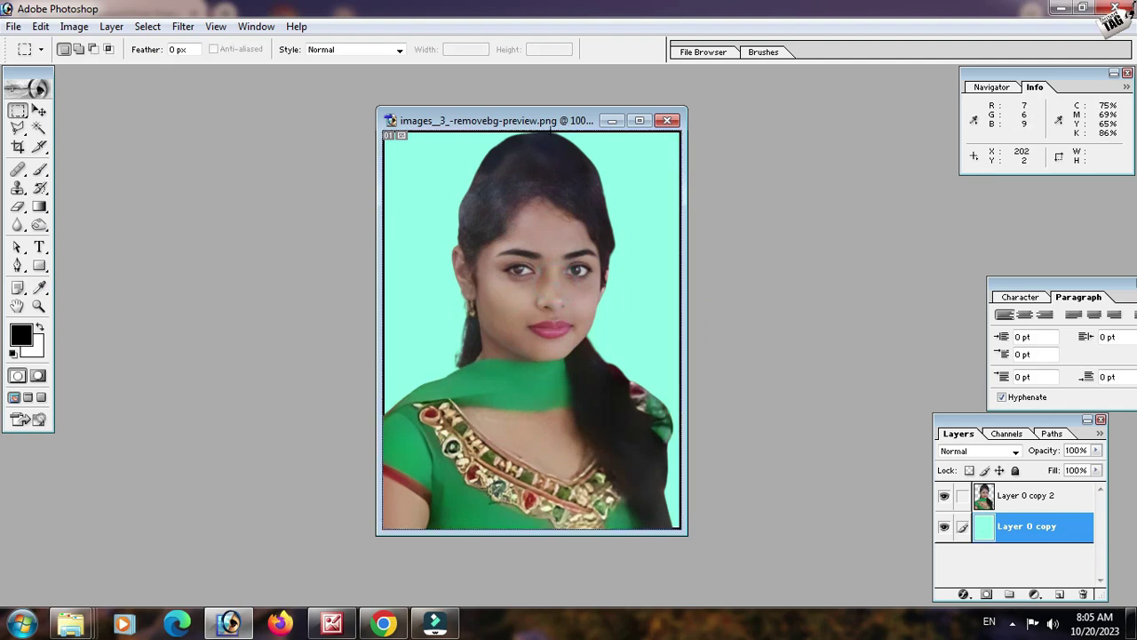
- Set the foreground colour to light blue #9CE8FB
{"action": "left_click_drag", "start_coordinate": [551, 128], "coordinate": [288, 97]}
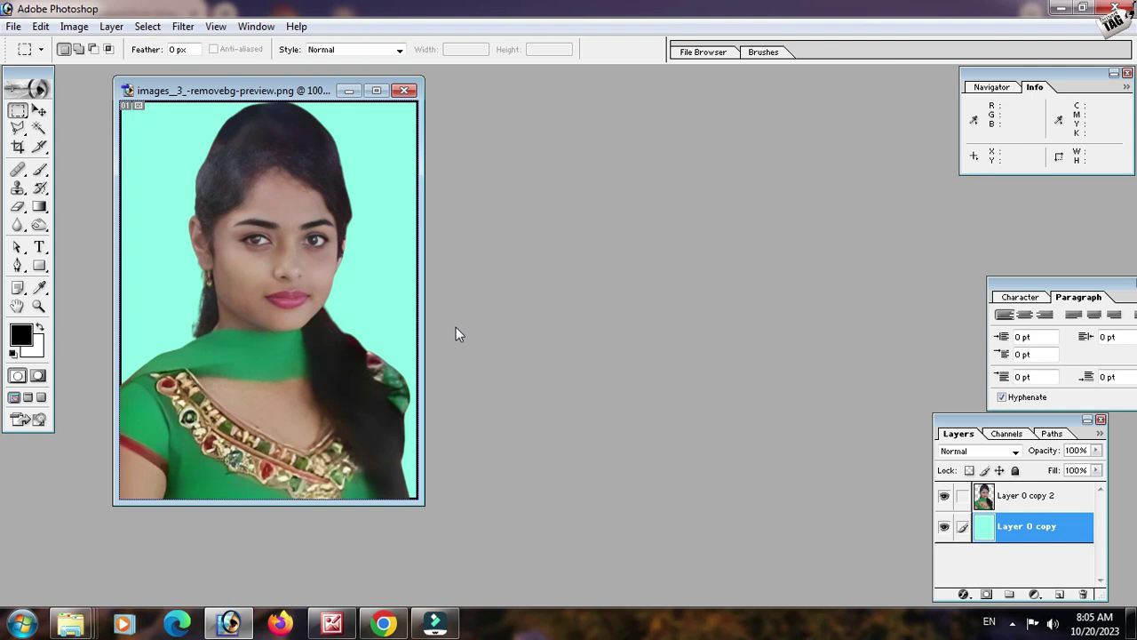
{"action": "left_click", "coordinate": [21, 334]}
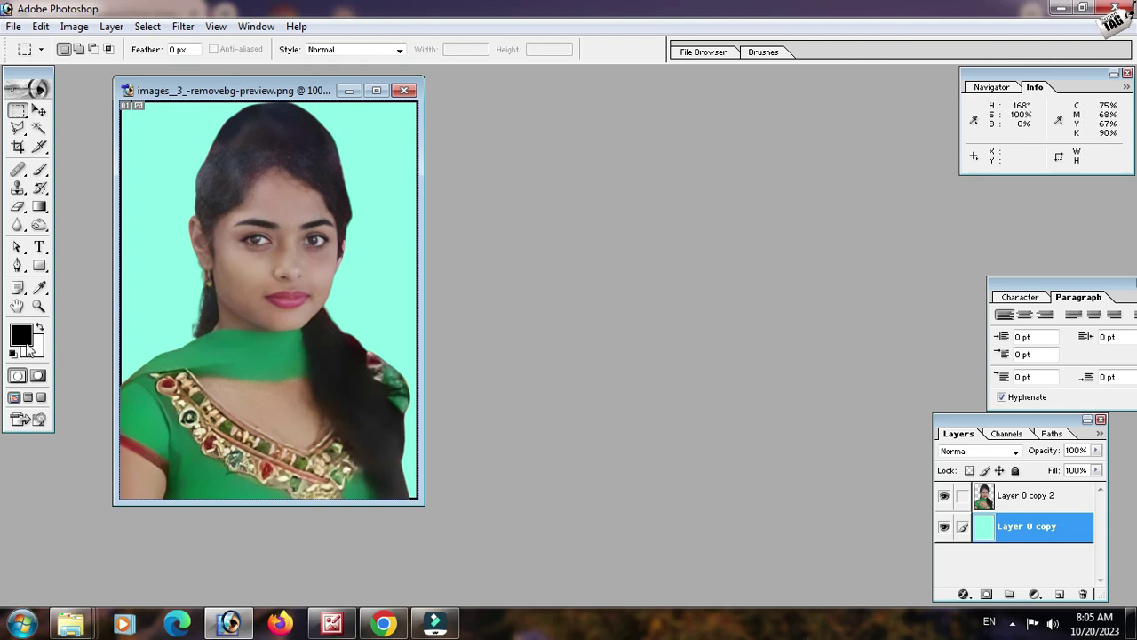
{"action": "left_click", "coordinate": [609, 307]}
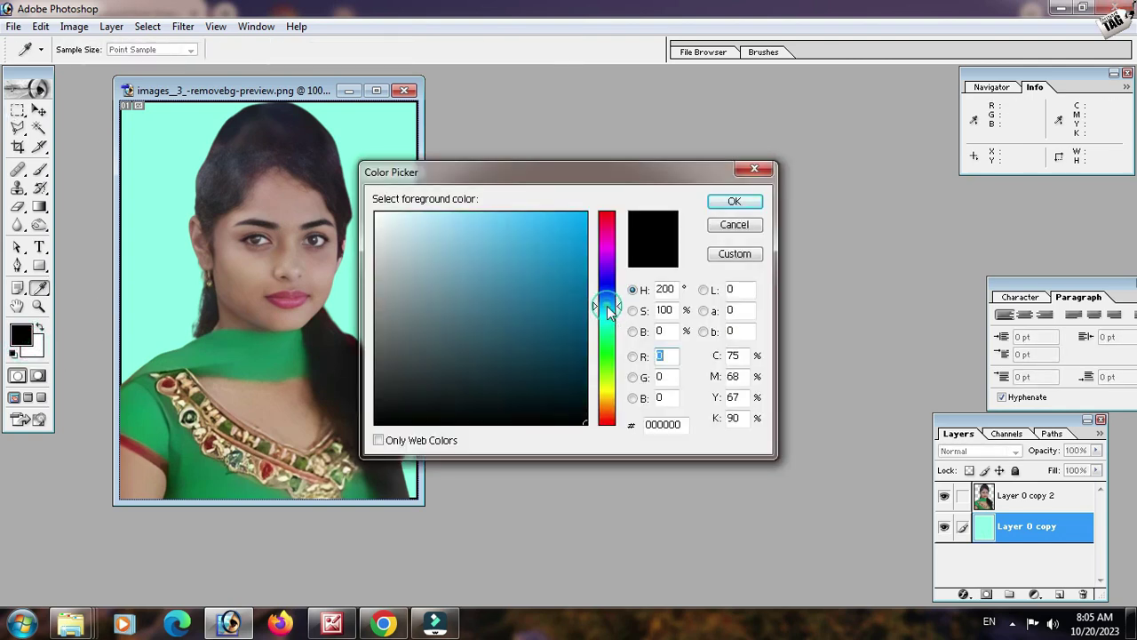
{"action": "left_click", "coordinate": [464, 215]}
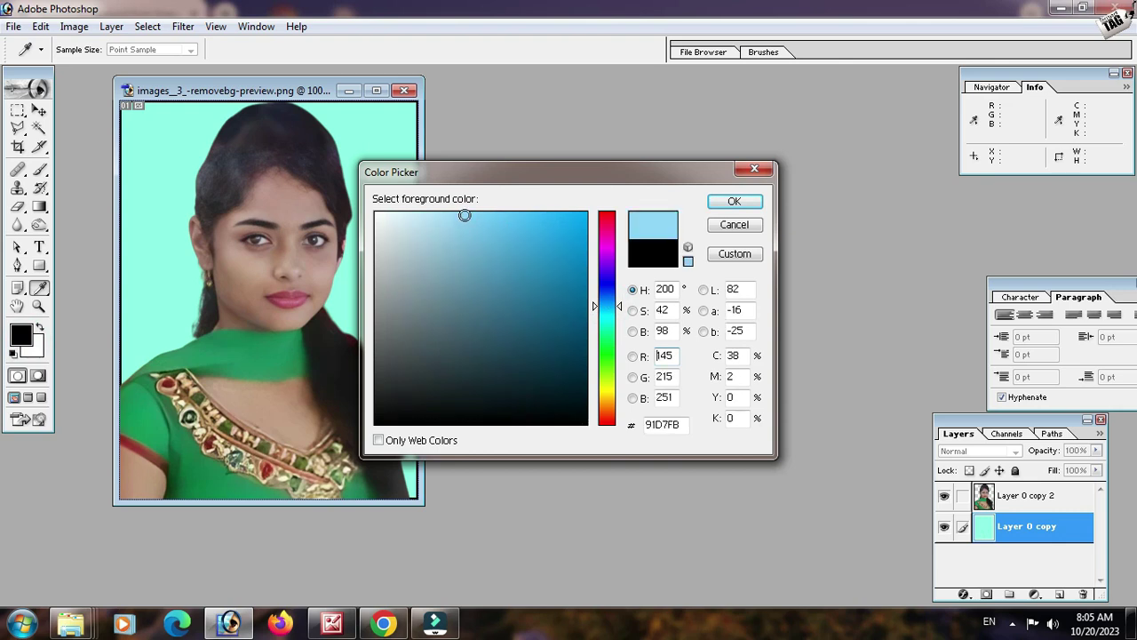
{"action": "left_click", "coordinate": [609, 312]}
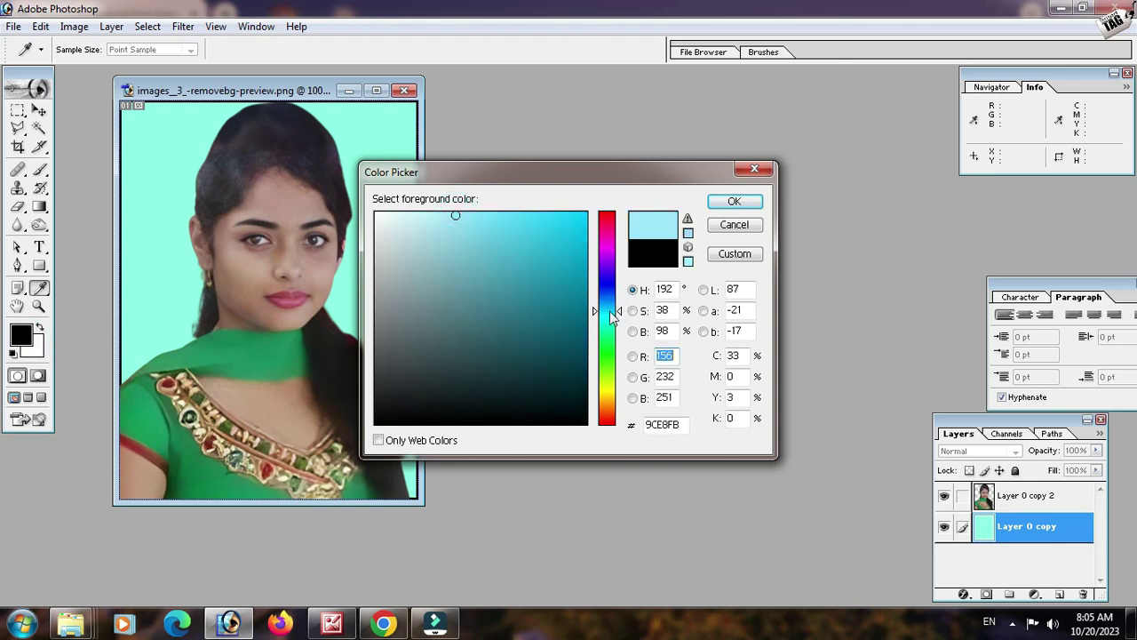
{"action": "left_click", "coordinate": [726, 201]}
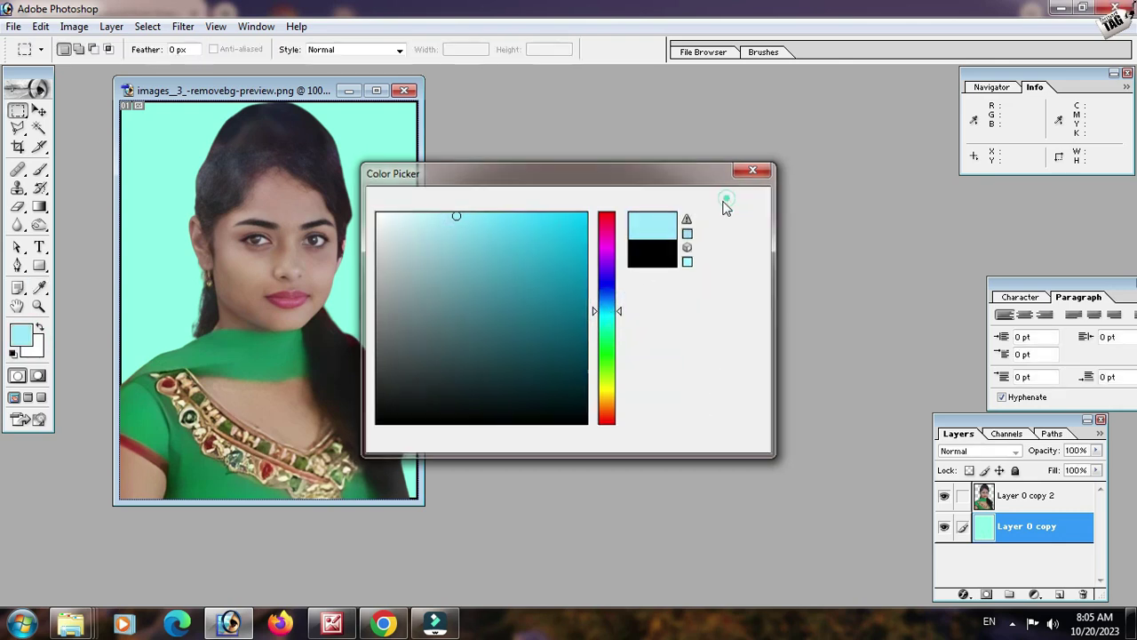
- Fill the background with light blue and brush out the cyan fringe on the right edge
{"action": "left_click", "coordinate": [39, 170]}
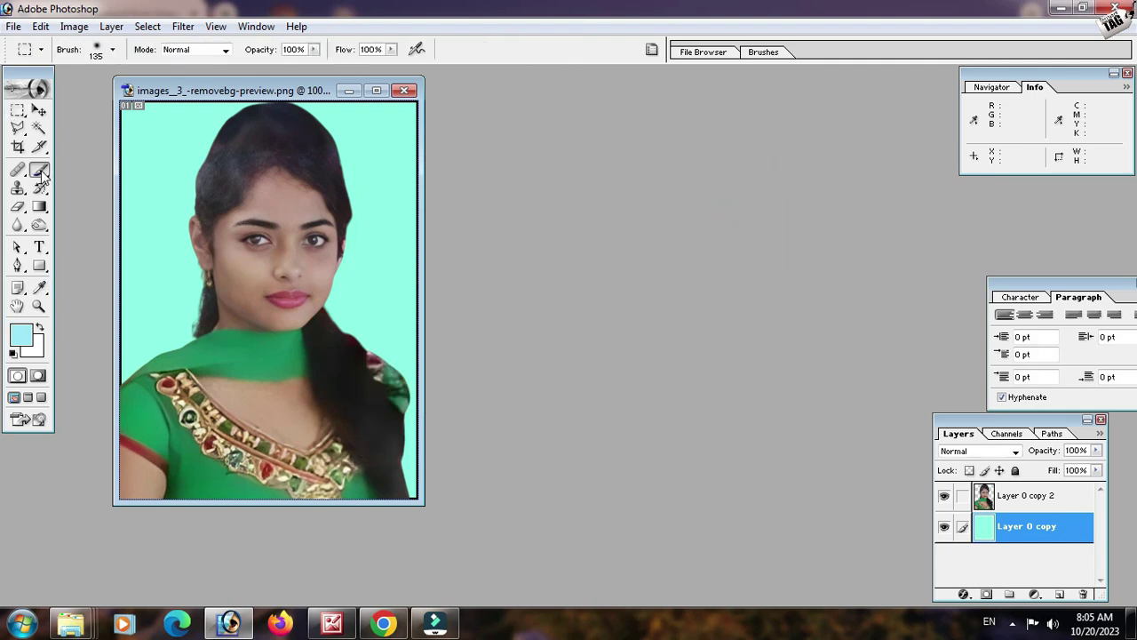
{"action": "right_click", "coordinate": [193, 206]}
{"action": "key", "text": "Escape"}
{"action": "key", "text": "alt+BackSpace"}
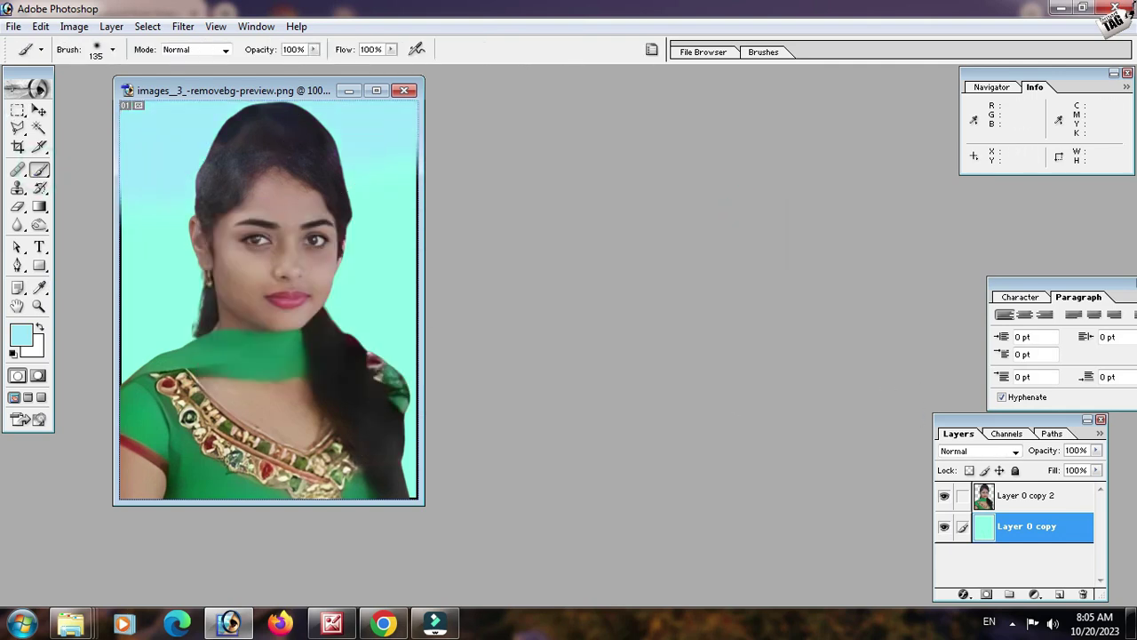
{"action": "left_click_drag", "start_coordinate": [416, 302], "coordinate": [416, 455]}
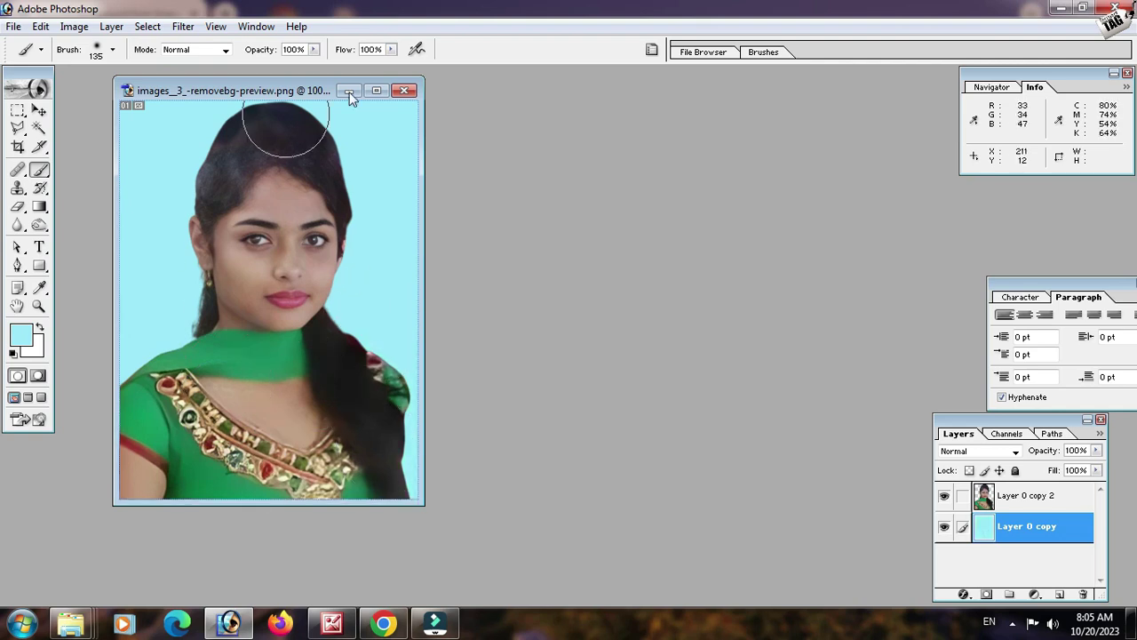
{"action": "left_click", "coordinate": [17, 111]}
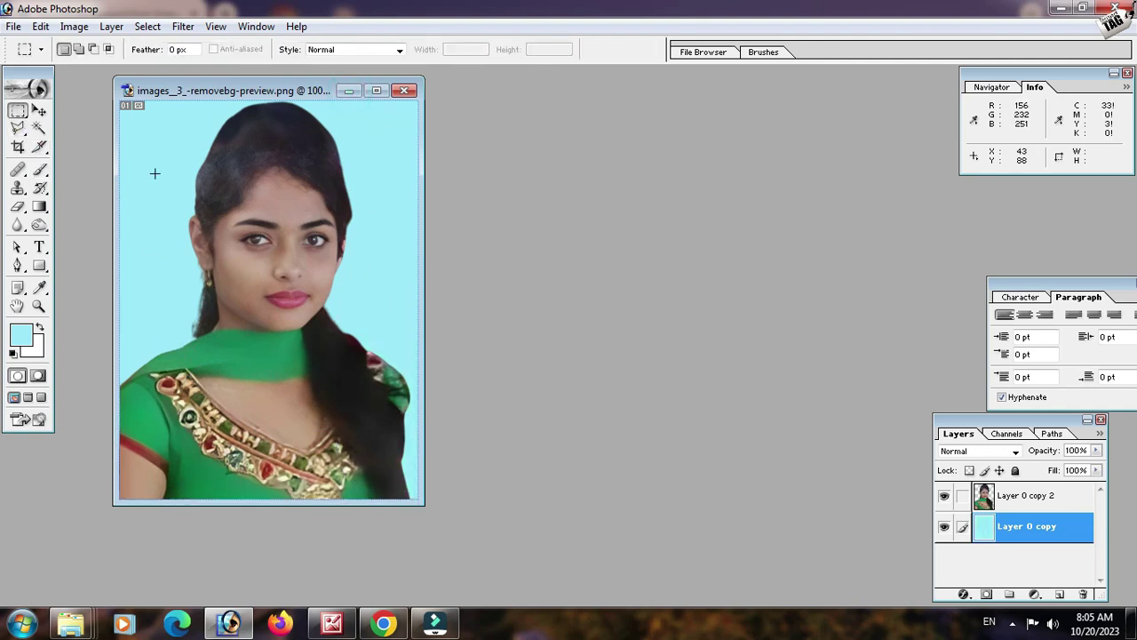
- Stroke the entire canvas with a 5 px black centred border
{"action": "key", "text": "ctrl+a"}
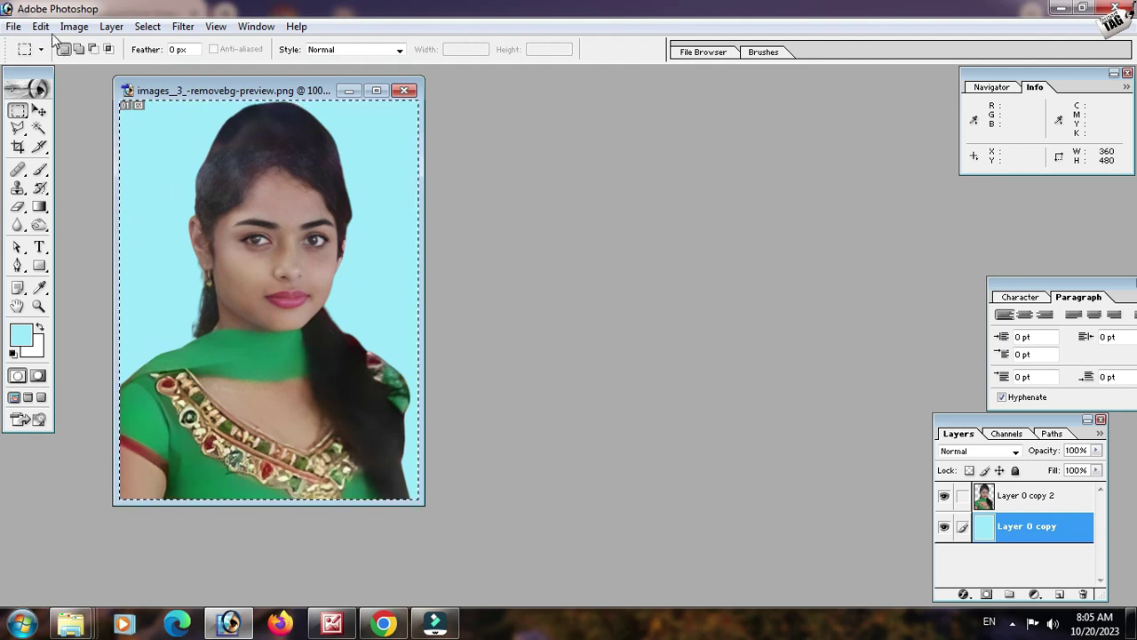
{"action": "left_click", "coordinate": [41, 26]}
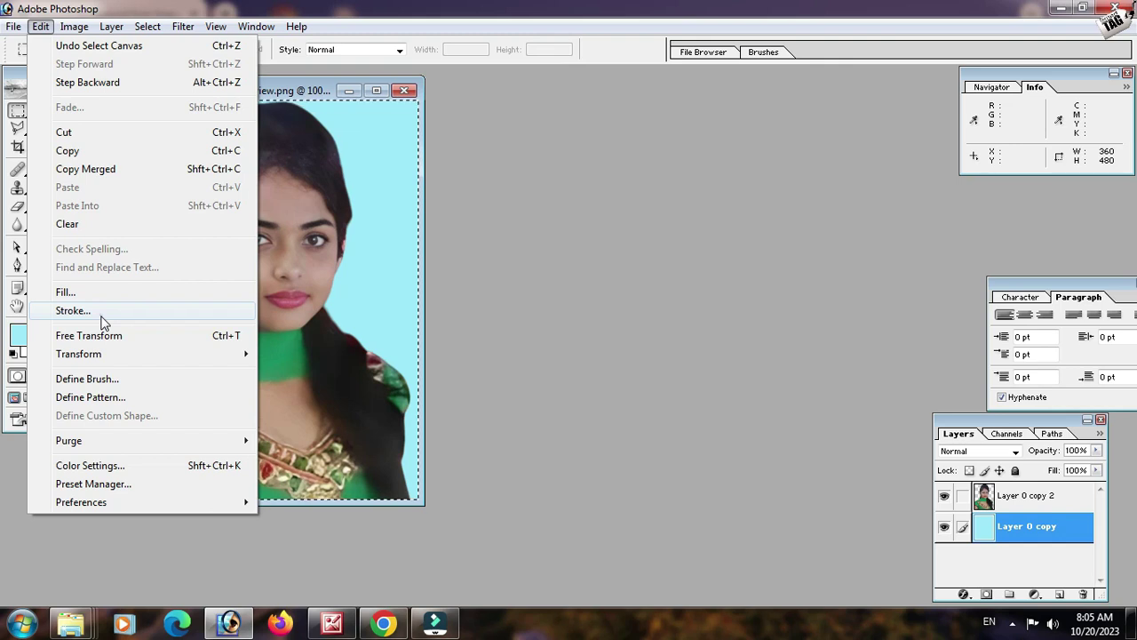
{"action": "left_click", "coordinate": [102, 317]}
{"action": "left_click", "coordinate": [518, 266]}
{"action": "left_click", "coordinate": [575, 355]}
{"action": "left_click", "coordinate": [732, 199]}
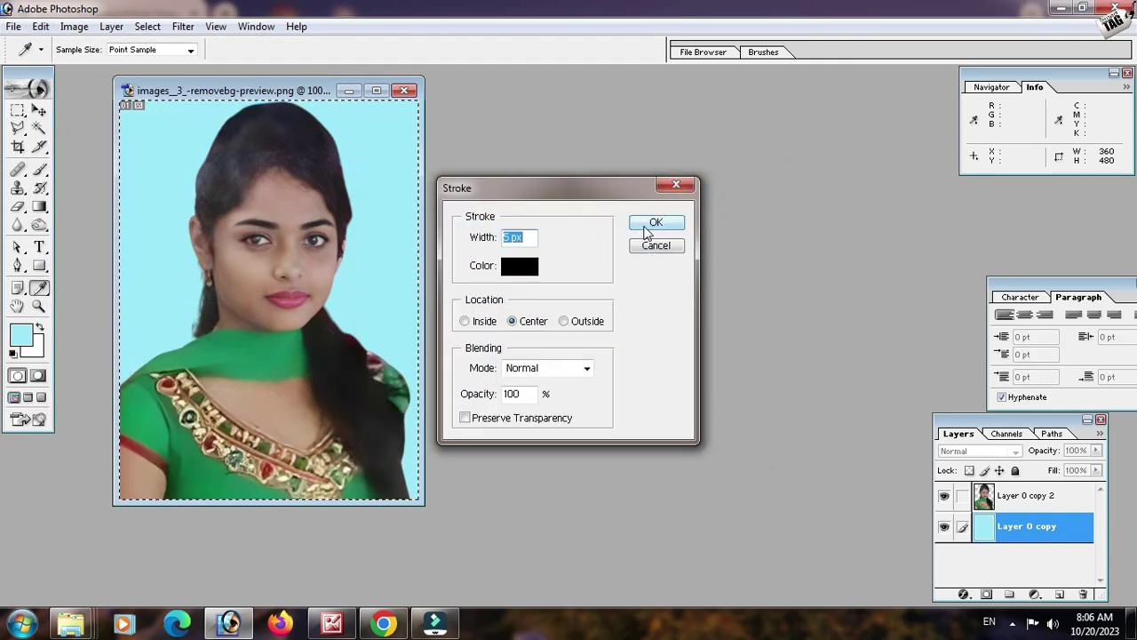
{"action": "left_click", "coordinate": [647, 228]}
{"action": "key", "text": "m"}
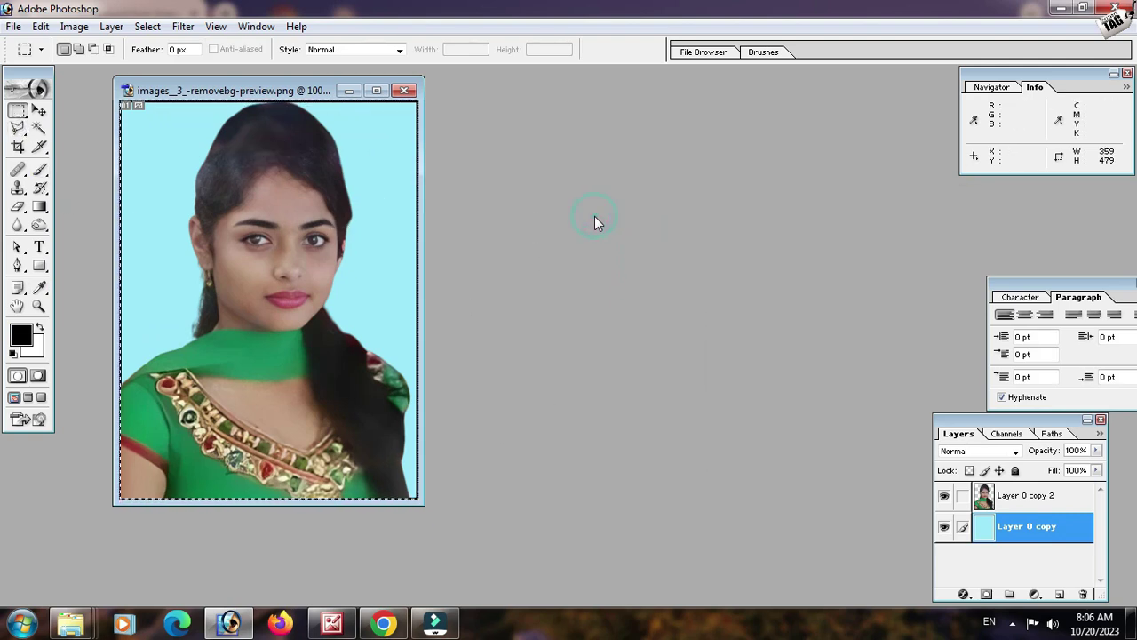
- Create a new blank document using the A4 preset
{"action": "key", "text": "ctrl+n"}
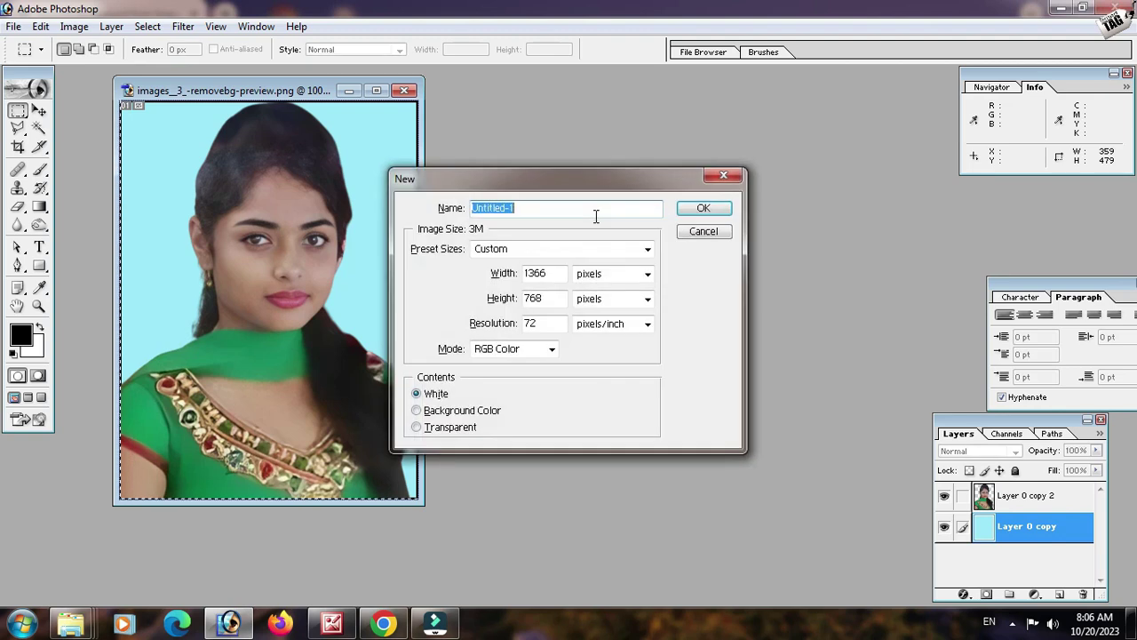
{"action": "left_click", "coordinate": [568, 249]}
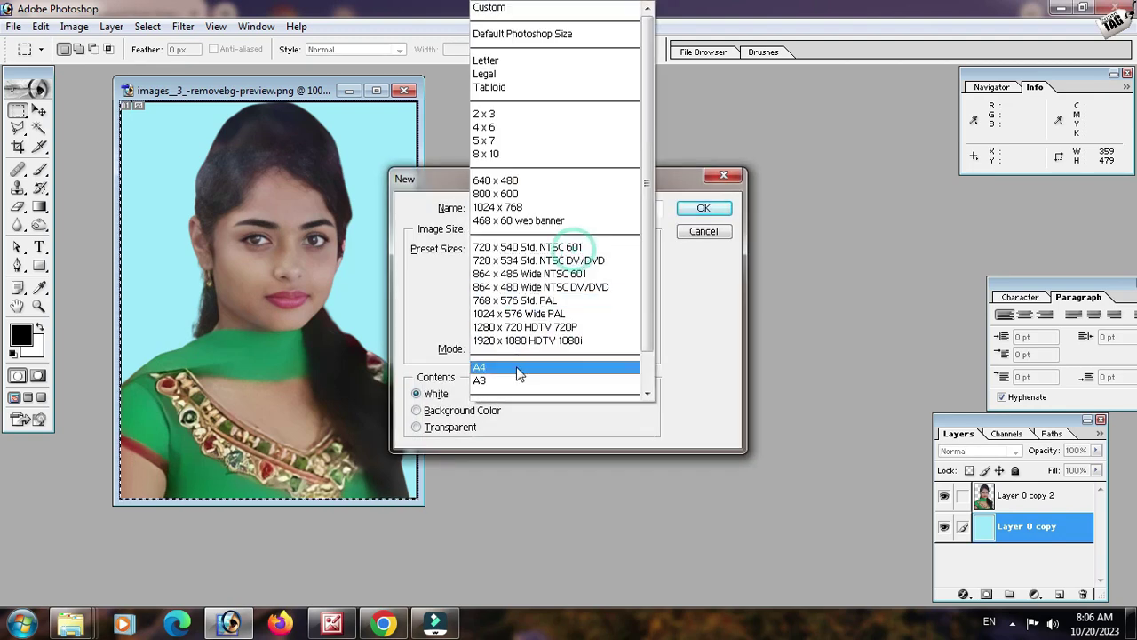
{"action": "left_click", "coordinate": [515, 367]}
{"action": "left_click", "coordinate": [699, 210]}
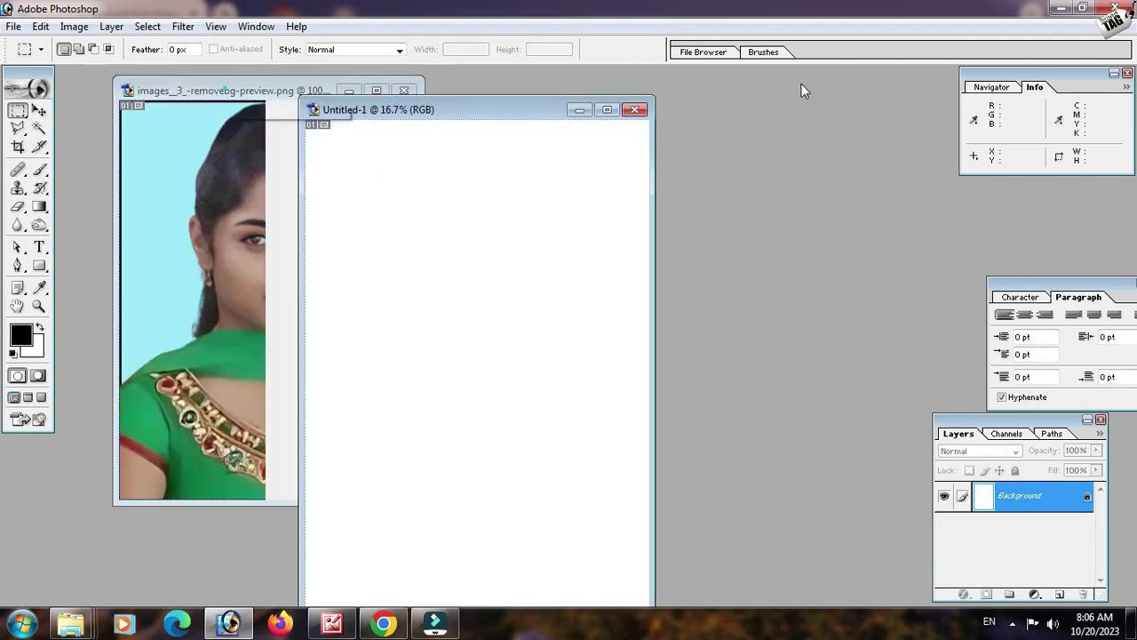
- Merge the photo layers and move the photo to the A4 page's top-left corner
{"action": "left_click", "coordinate": [39, 110]}
{"action": "left_click", "coordinate": [351, 255]}
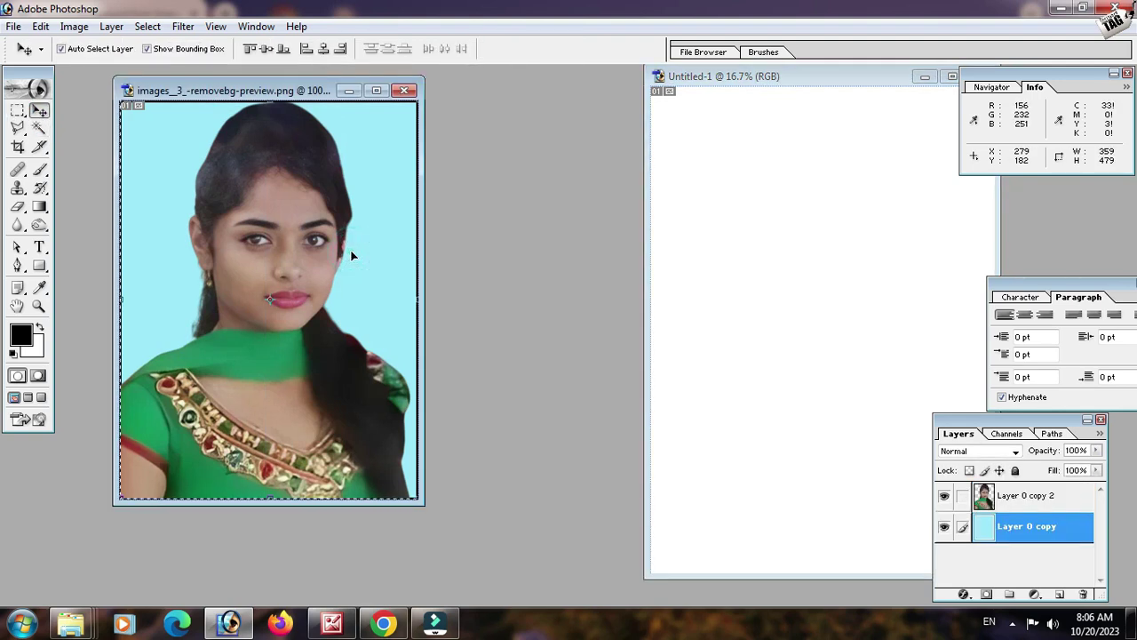
{"action": "key", "text": "ctrl+e"}
{"action": "left_click_drag", "start_coordinate": [351, 255], "coordinate": [833, 174]}
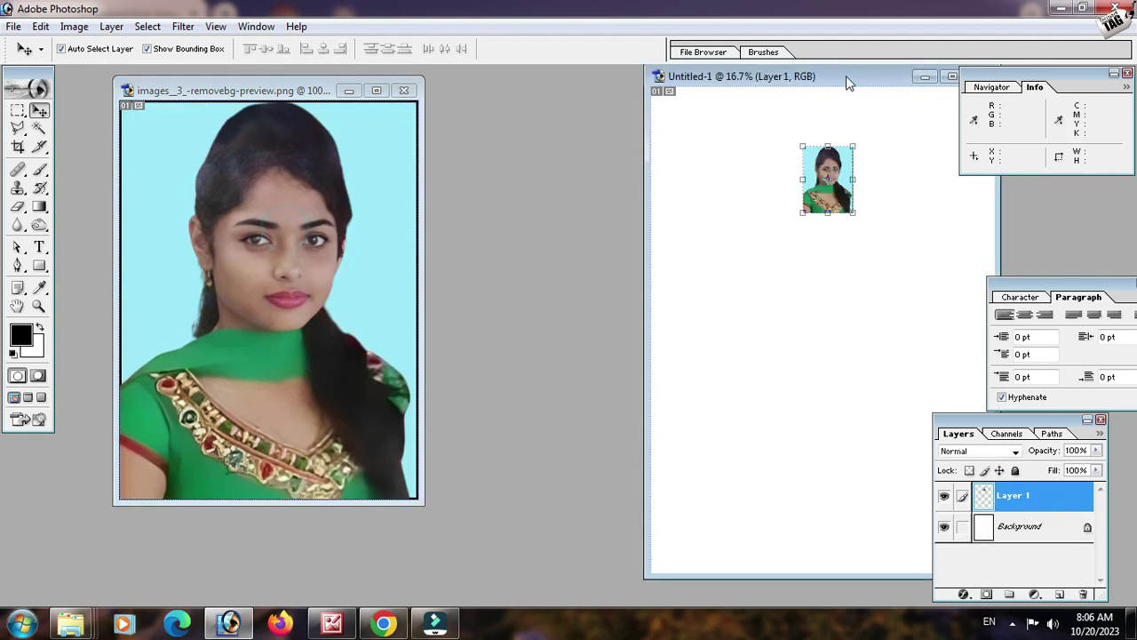
{"action": "double_click", "coordinate": [845, 75]}
{"action": "left_click_drag", "start_coordinate": [573, 211], "coordinate": [422, 150]}
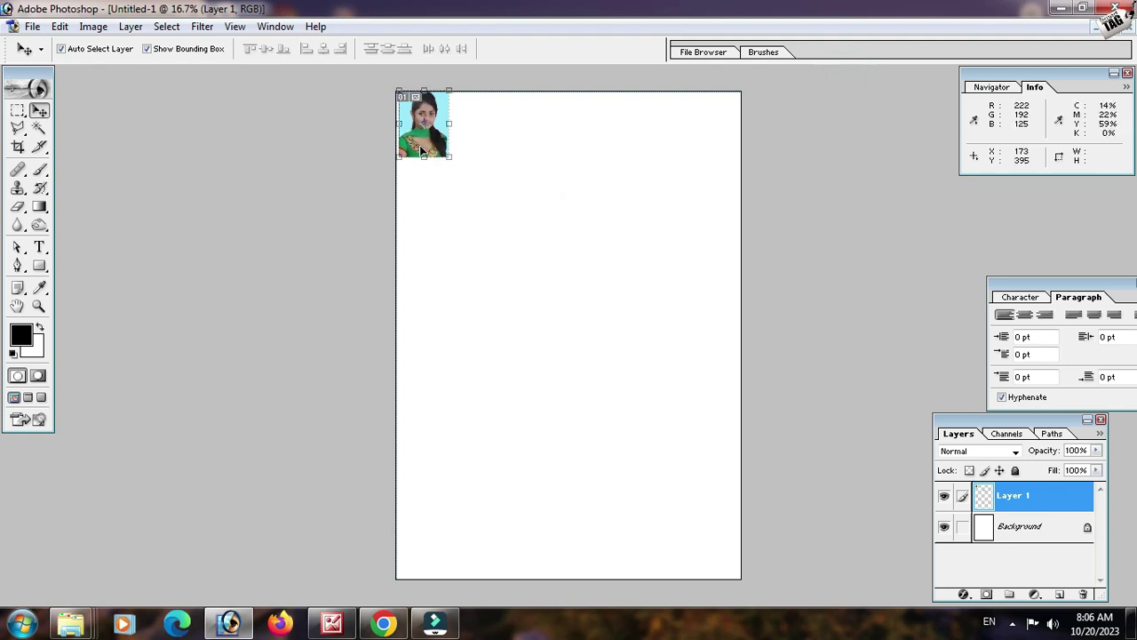
{"action": "key", "text": "ctrl+plus"}
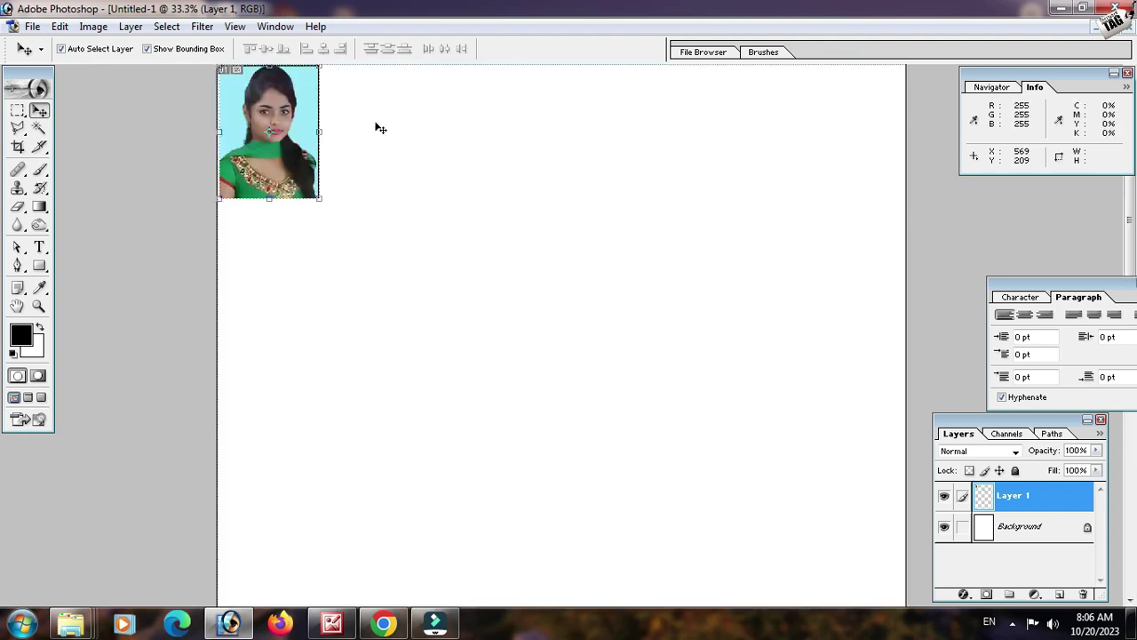
- Line up four copies of the photo in a row and merge them into one layer
{"action": "key", "text": "Left"}
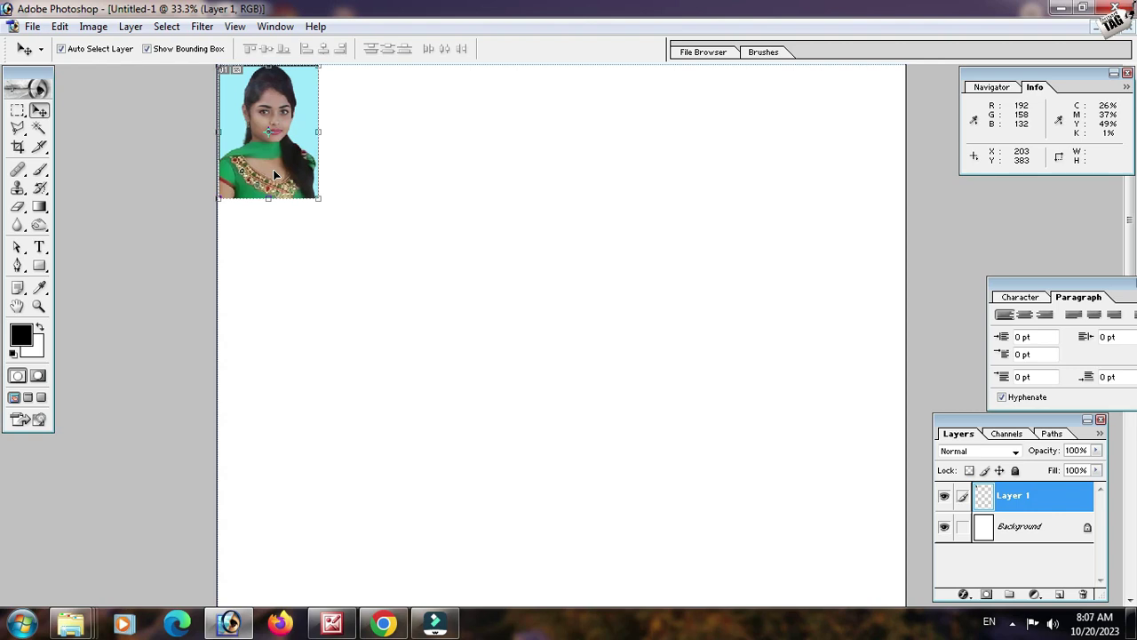
{"action": "left_click_drag", "start_coordinate": [272, 169], "coordinate": [574, 158]}
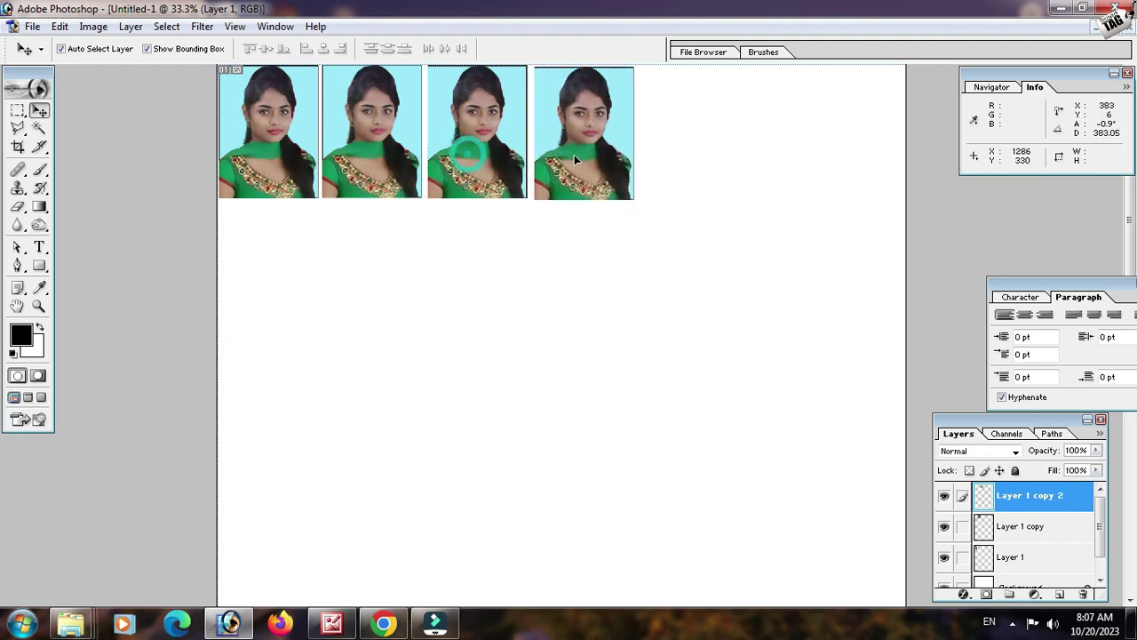
{"action": "key", "text": "Up"}
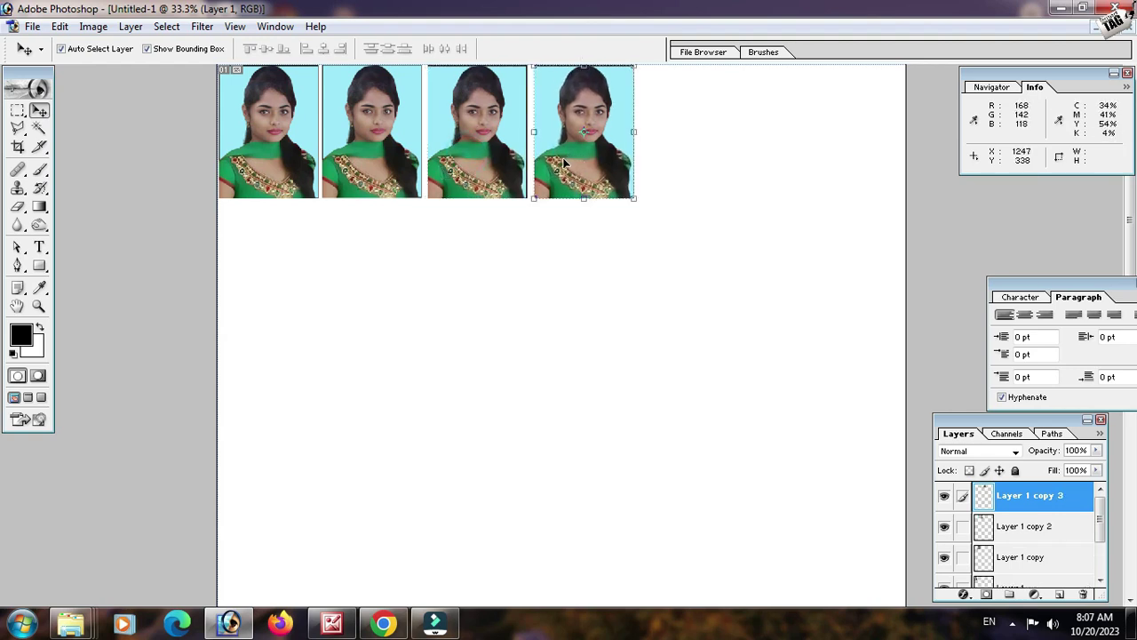
{"action": "left_click", "coordinate": [505, 183]}
{"action": "left_click", "coordinate": [359, 165]}
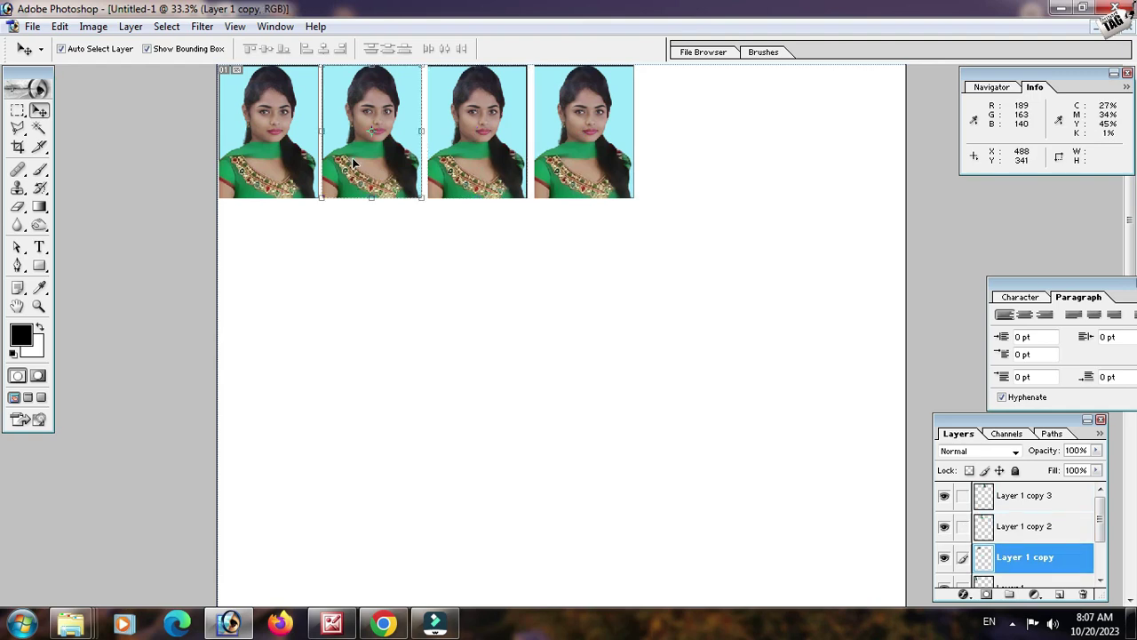
{"action": "key", "text": "shift+Right"}
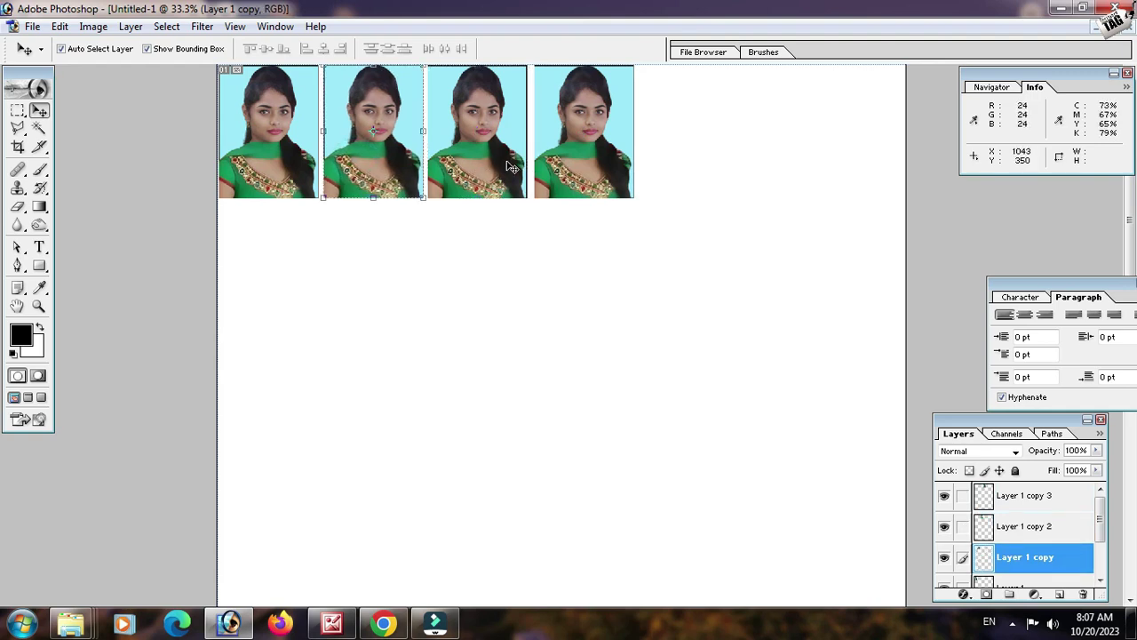
{"action": "left_click", "coordinate": [511, 167]}
{"action": "left_click", "coordinate": [569, 169]}
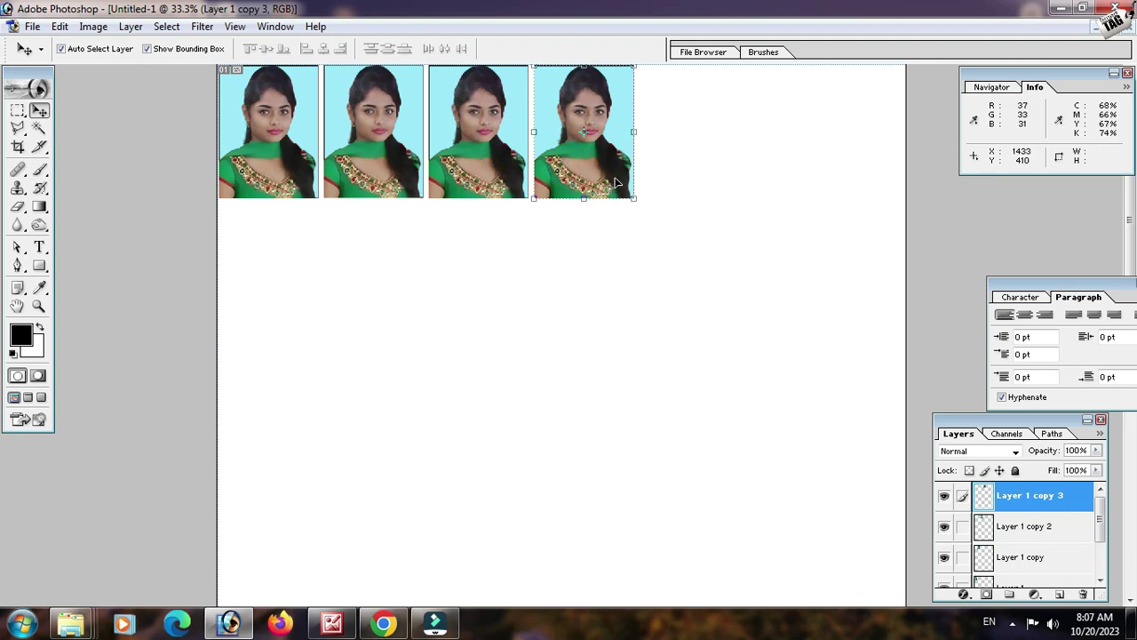
{"action": "key", "text": "ctrl+e"}
{"action": "key", "text": "ctrl+e"}
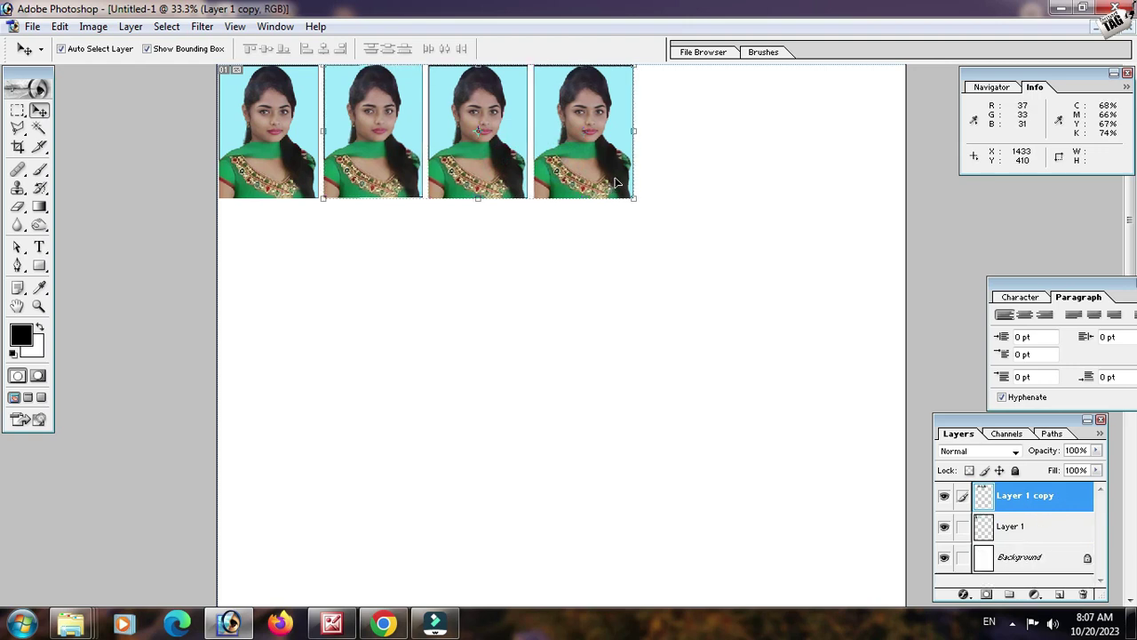
{"action": "key", "text": "ctrl+e"}
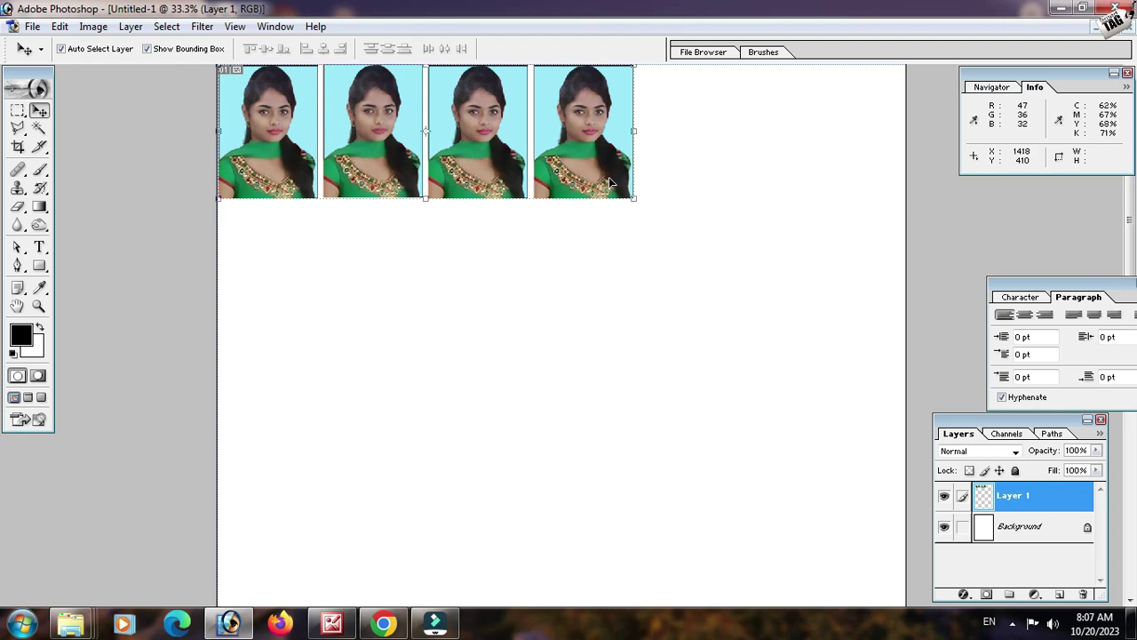
- Copy the photo row down twice to form three rows, then zoom out
{"action": "left_click_drag", "start_coordinate": [577, 169], "coordinate": [573, 286]}
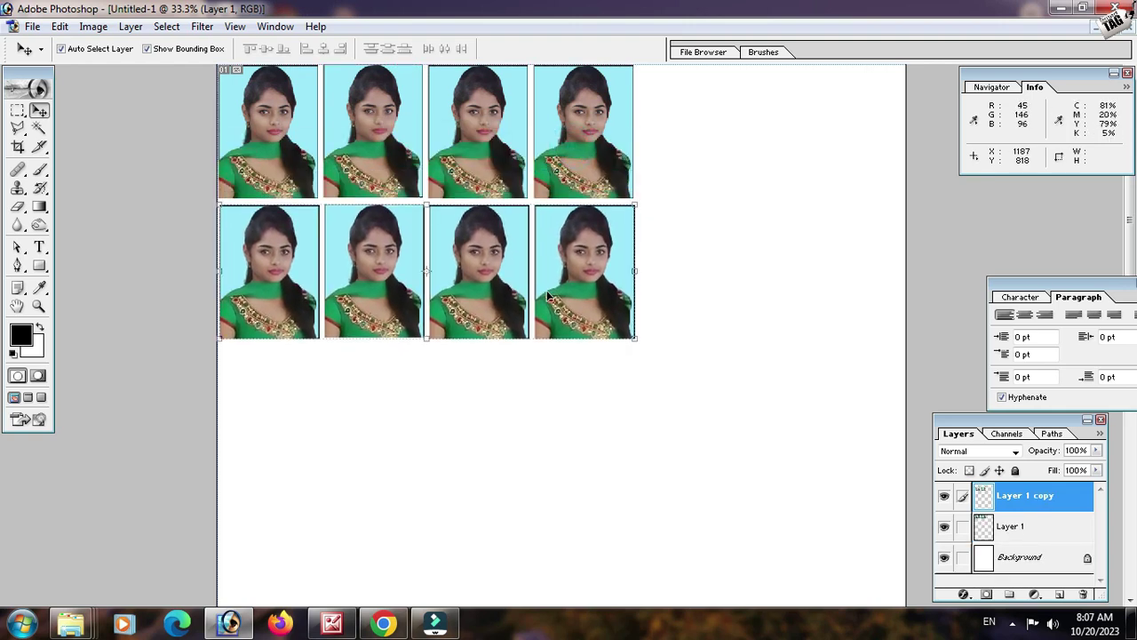
{"action": "left_click_drag", "start_coordinate": [570, 393], "coordinate": [552, 442]}
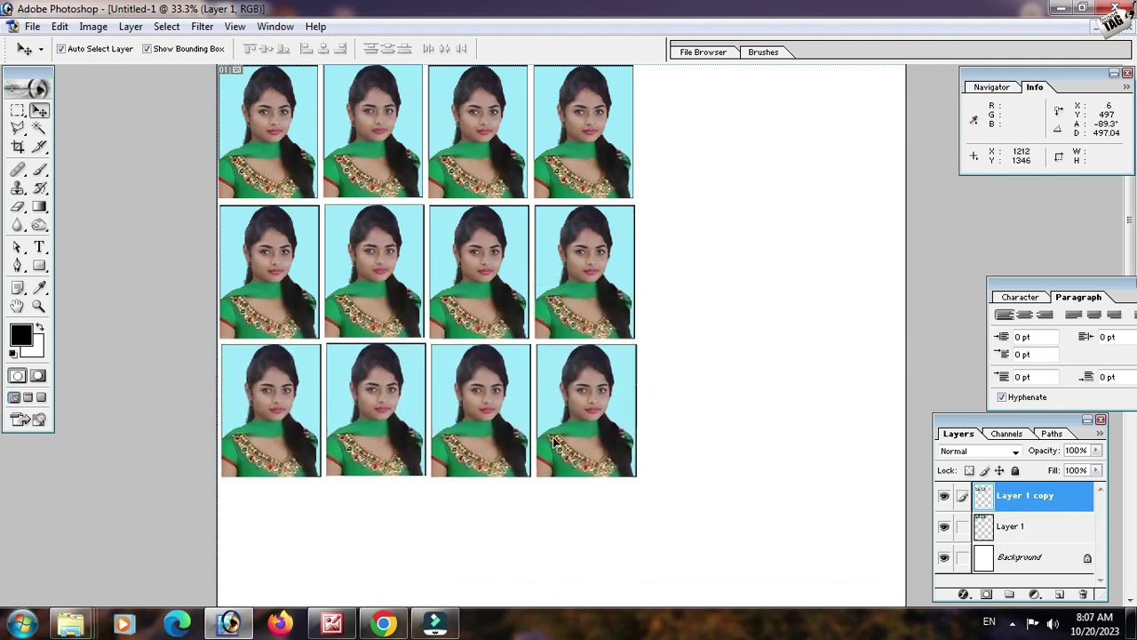
{"action": "key", "text": "ctrl+j"}
{"action": "key", "text": "ctrl+minus"}
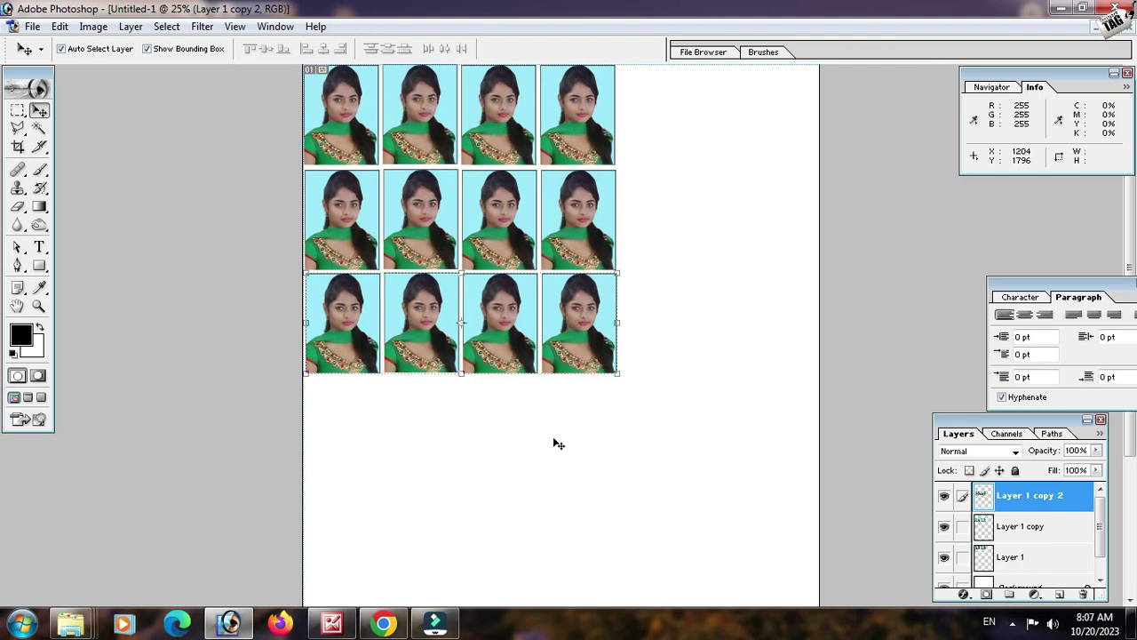